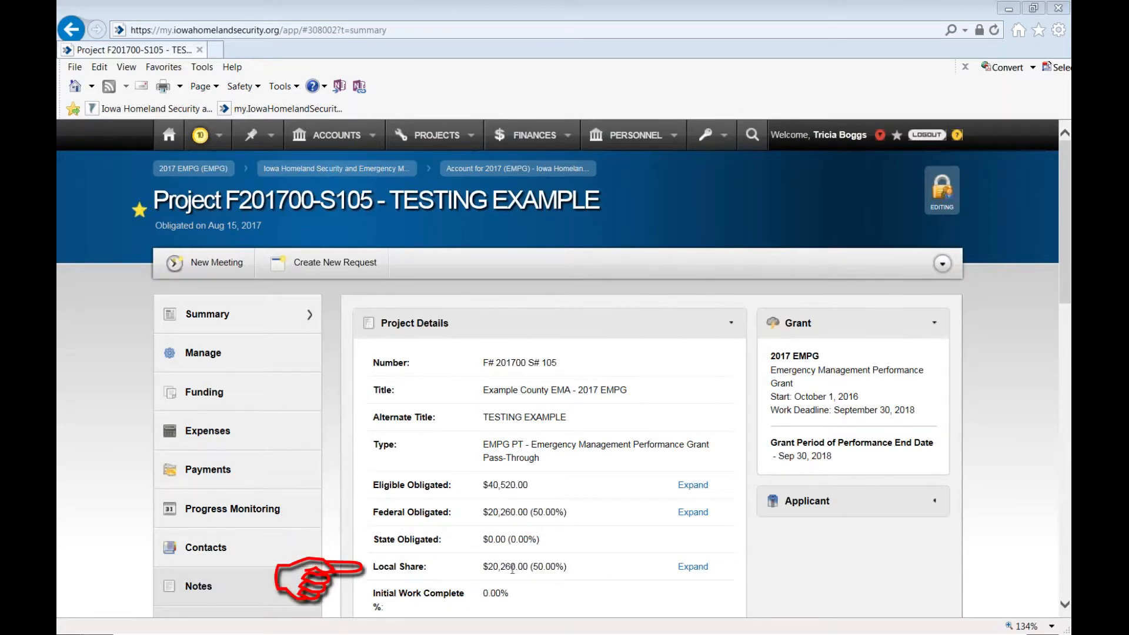
Expand the Federal Obligated and Local Share breakdowns in the project details and review their payment status
left_click(693, 513)
scroll(707, 522, "down", 3)
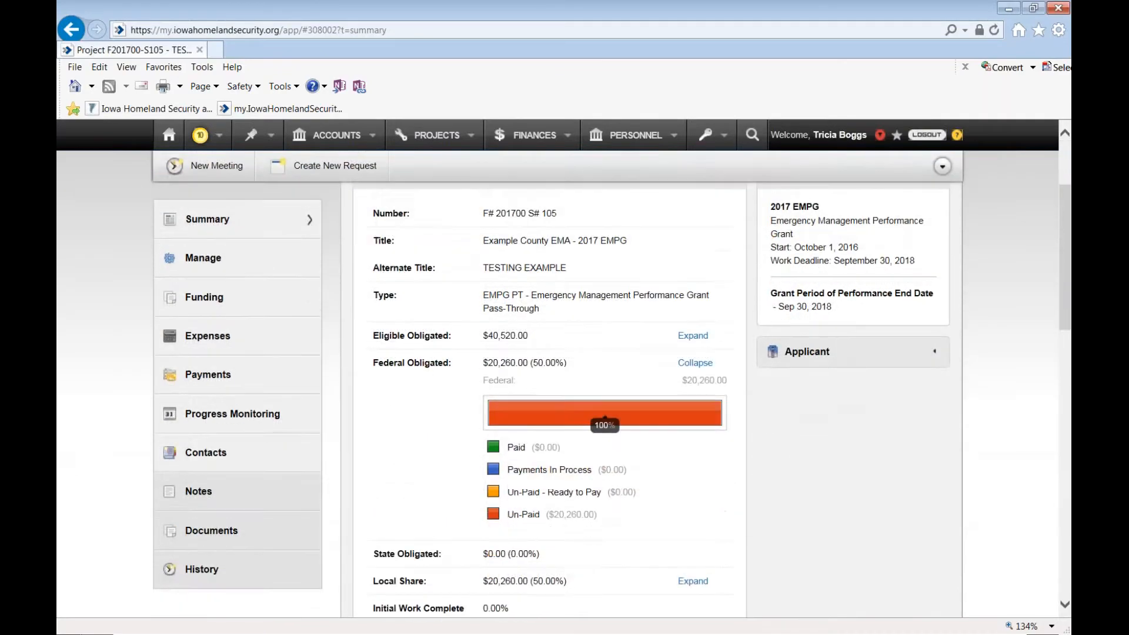
left_click(693, 506)
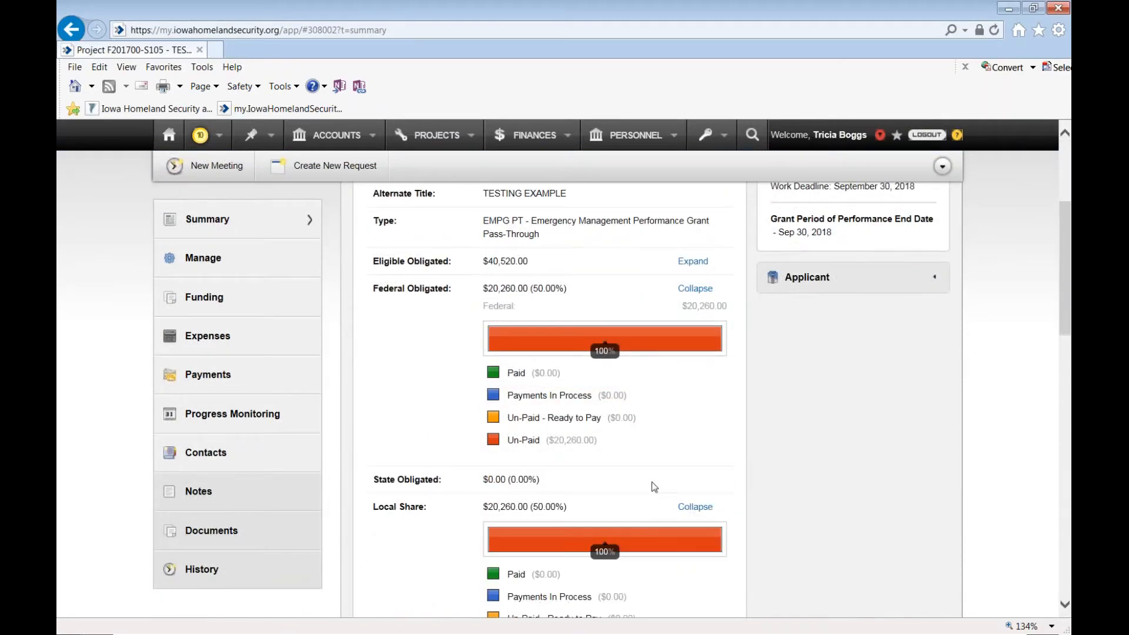
scroll(651, 483, "down", 1)
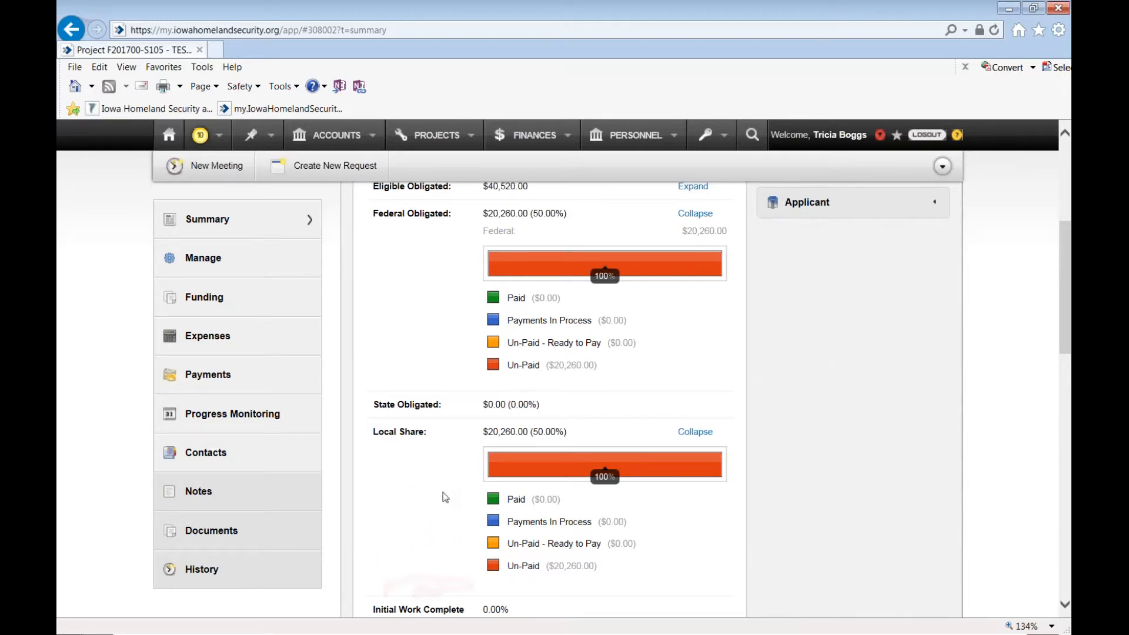
scroll(445, 497, "up", 5)
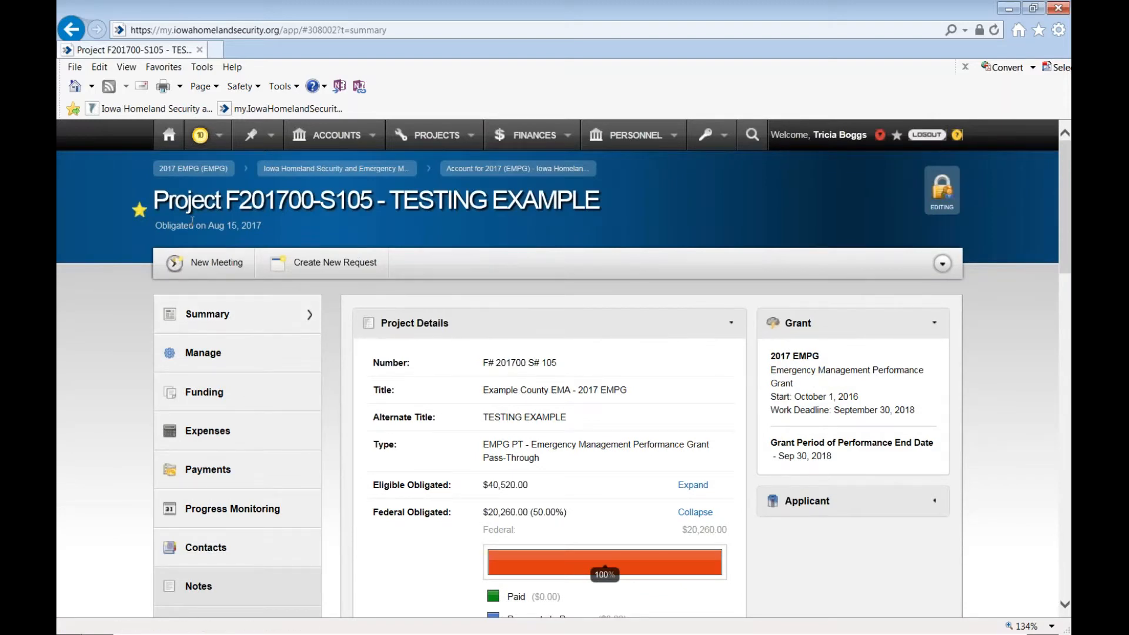
Start a new reimbursement request for the project and create a new expense for it, leaving the advance request option off
left_click(346, 269)
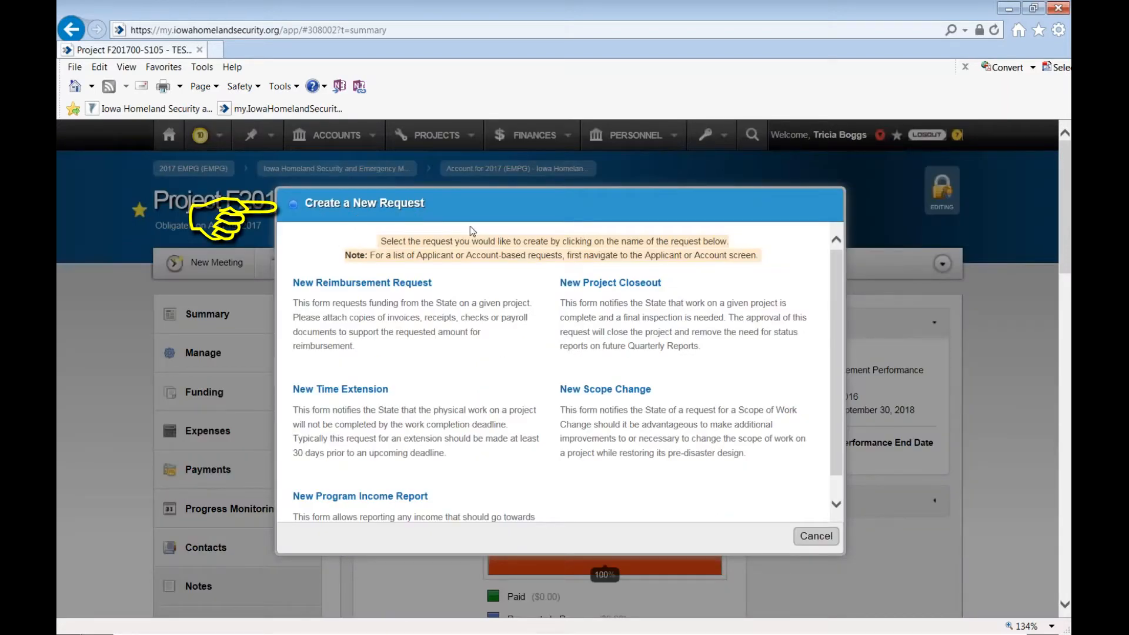
left_click(357, 283)
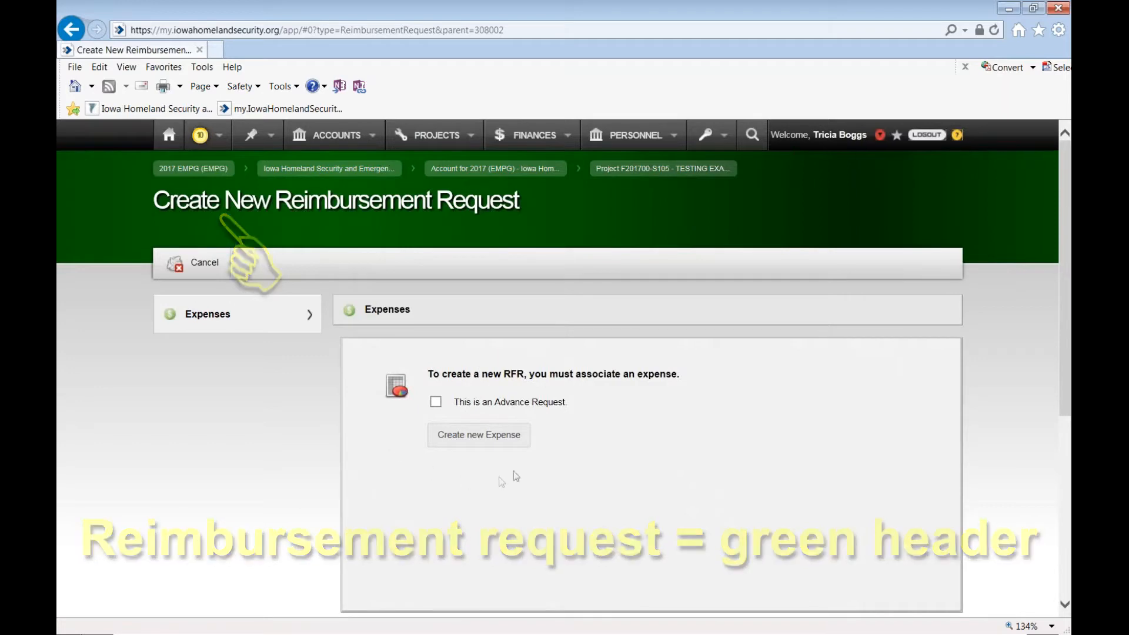
left_click(517, 438)
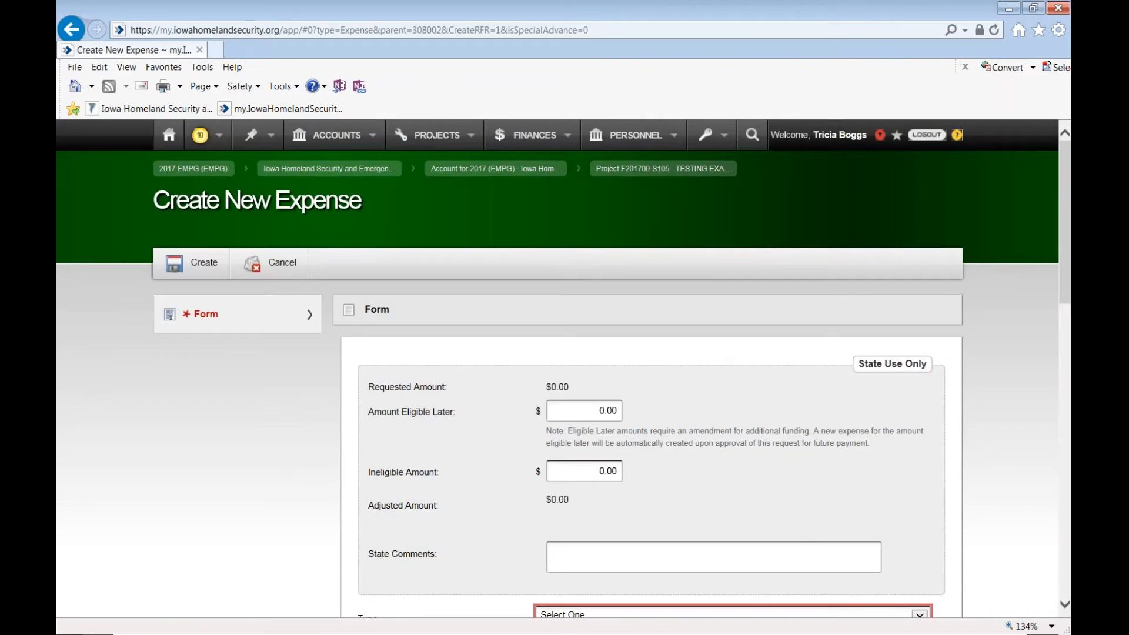
Set the new expense's type to Other
scroll(532, 435, "down", 8)
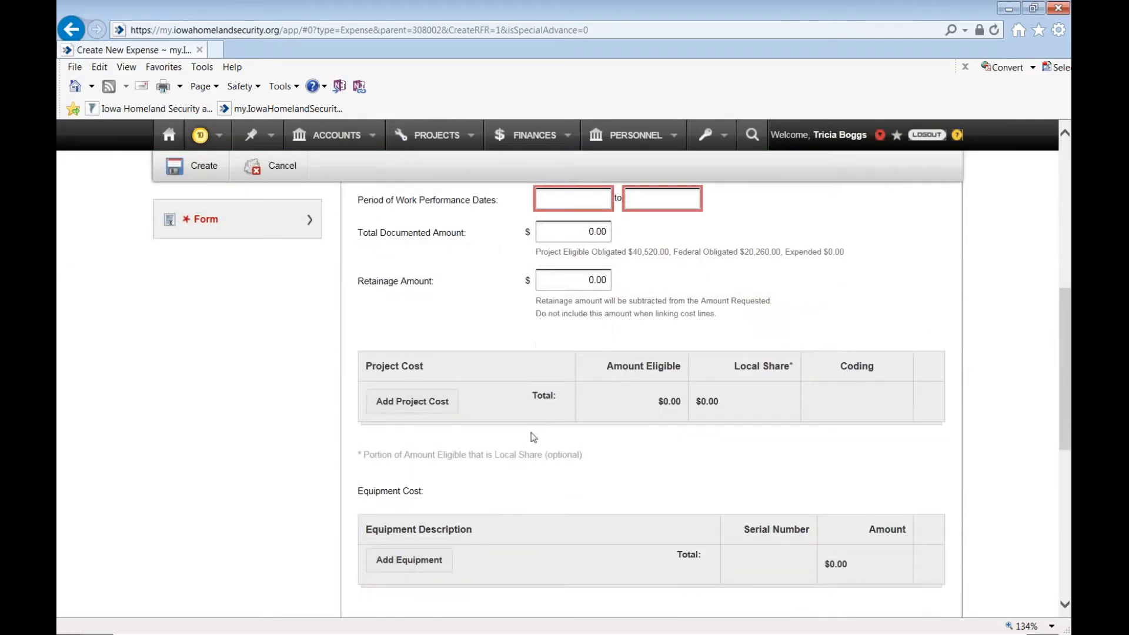
scroll(811, 341, "up", 1)
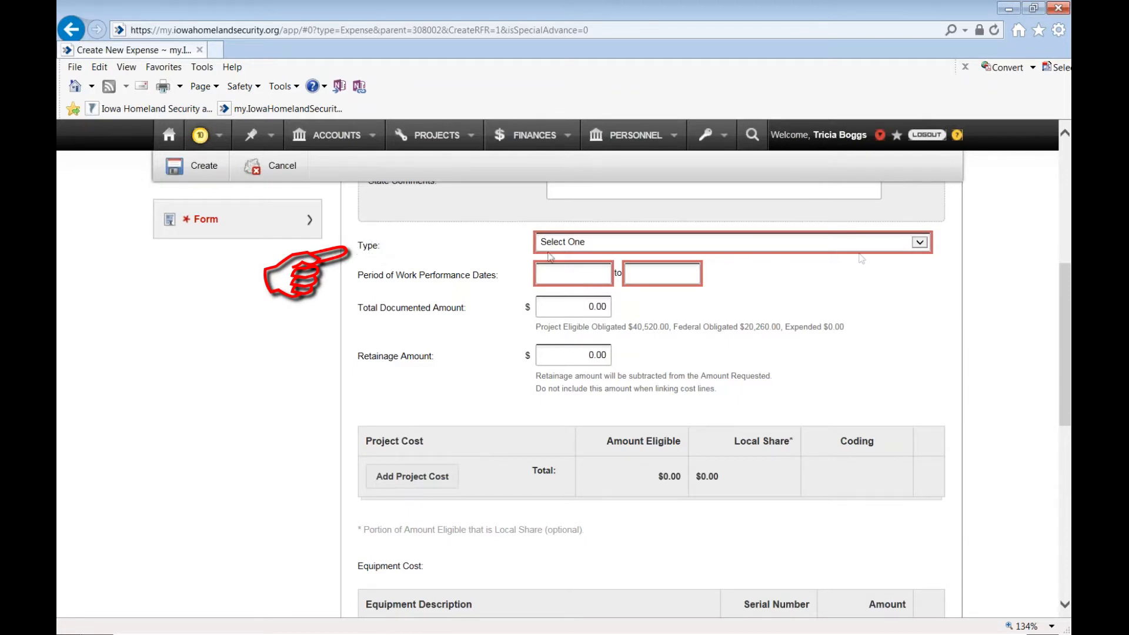
left_click(919, 243)
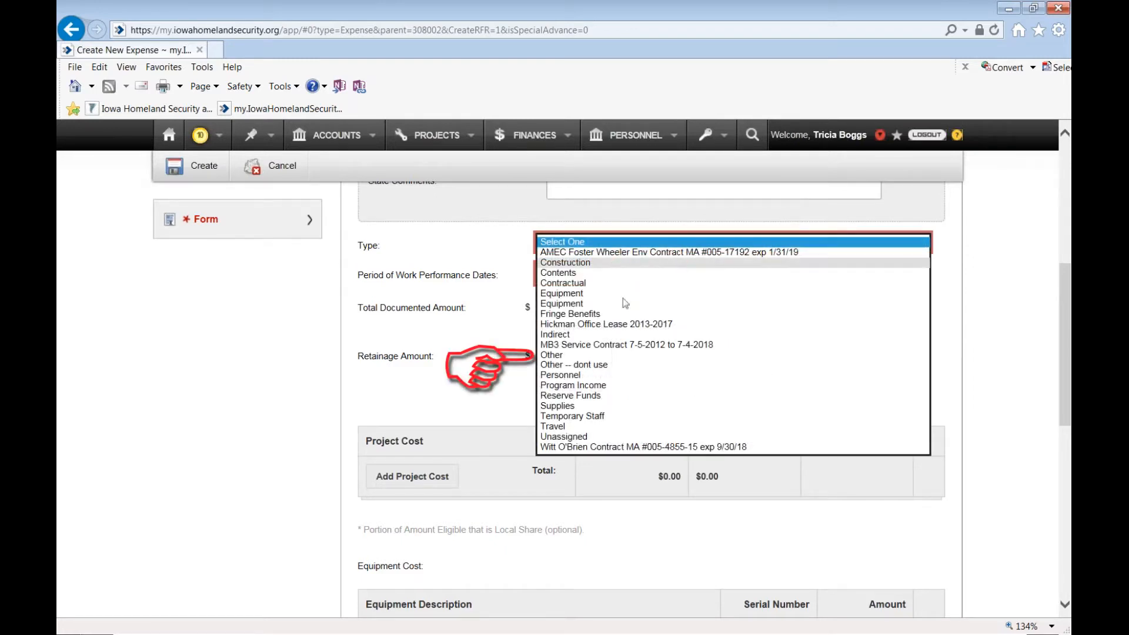
left_click(581, 356)
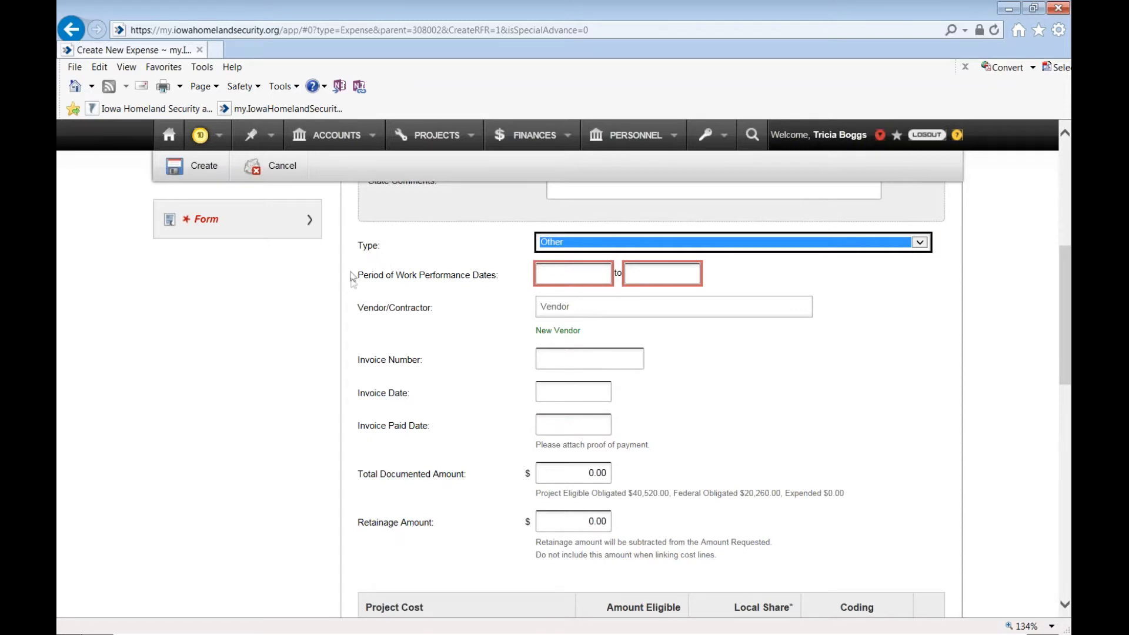
Set the period of work performance dates from Oct 1, 2016 to Jun 30, 2017
left_click(584, 271)
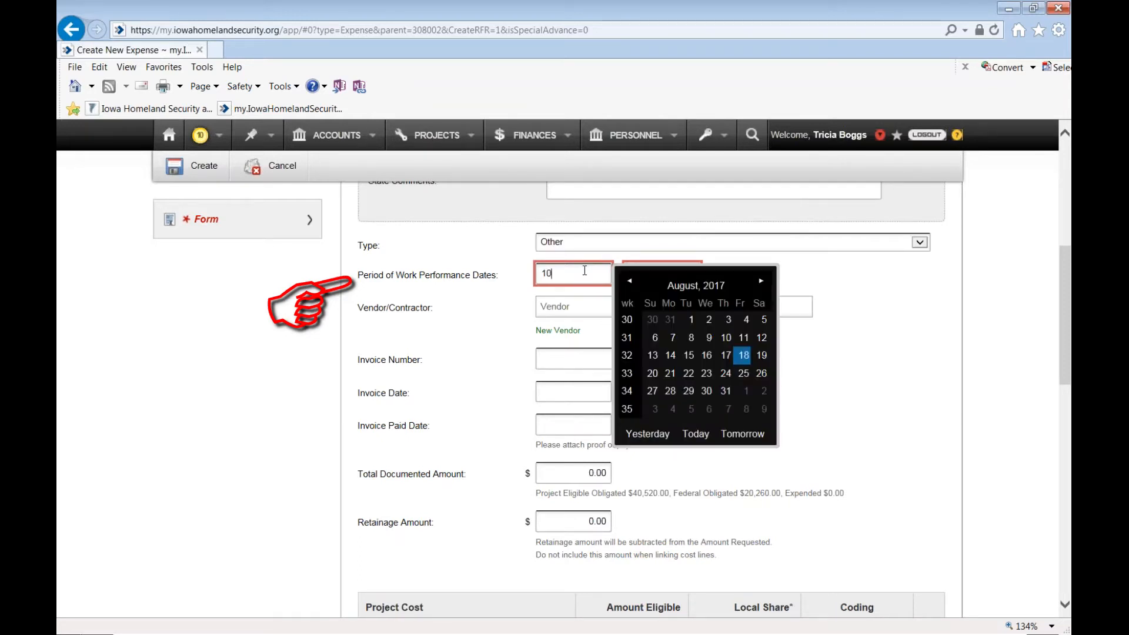
type("10/1/2016")
left_click(835, 272)
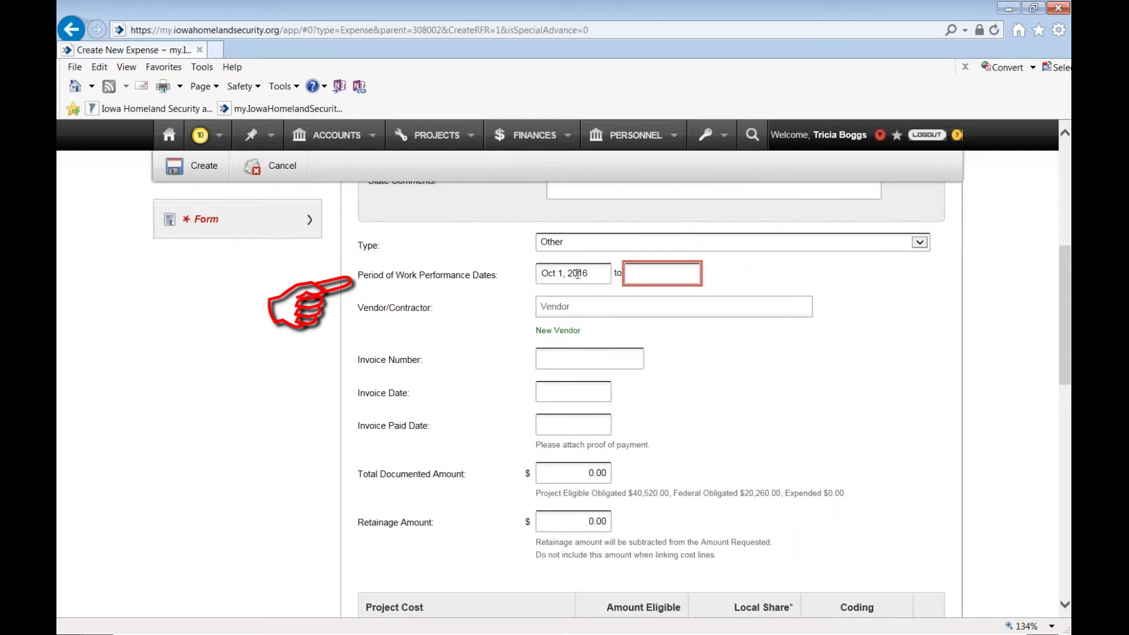
left_click(650, 272)
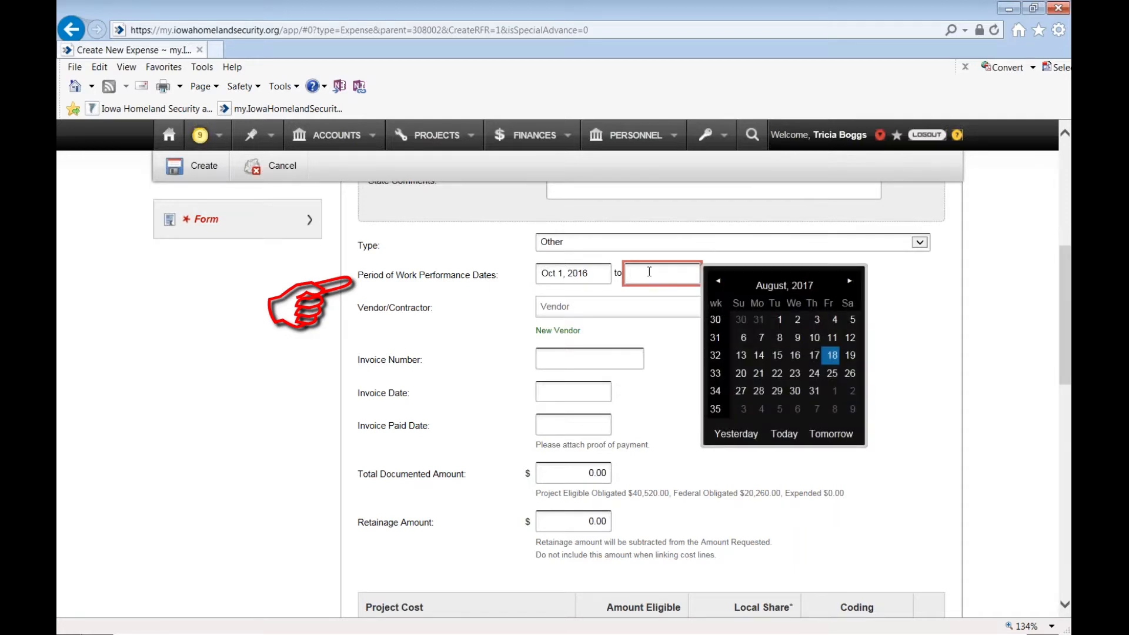
left_click(718, 281)
left_click(719, 281)
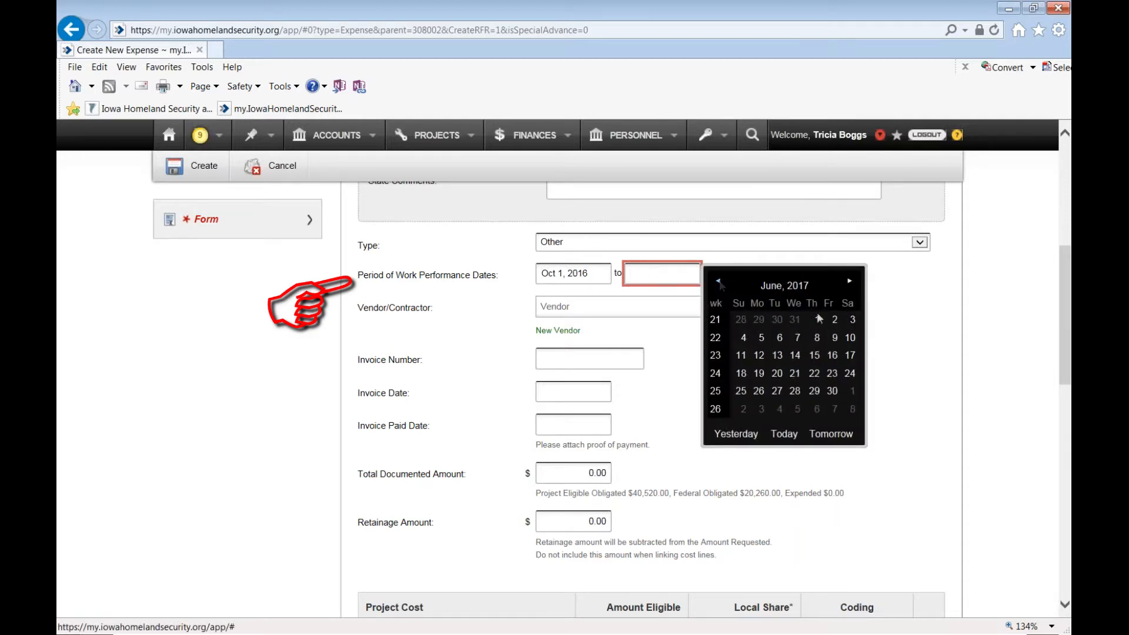
left_click(832, 391)
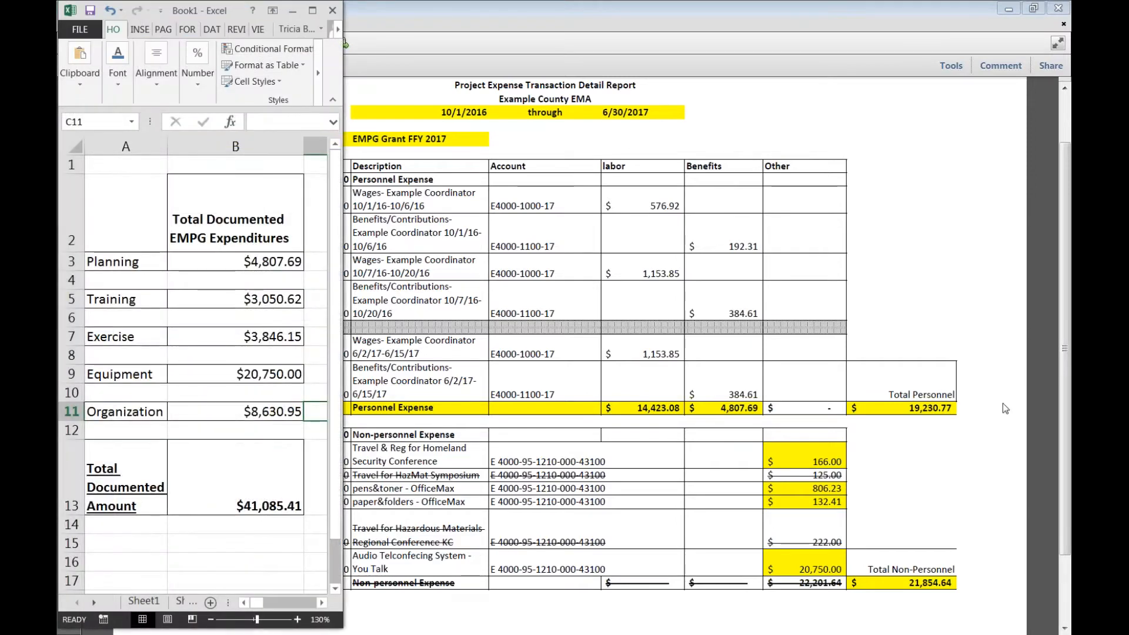
Put away the expense detail report and enter 41085.41 as the expense's total documented amount
left_click(1007, 9)
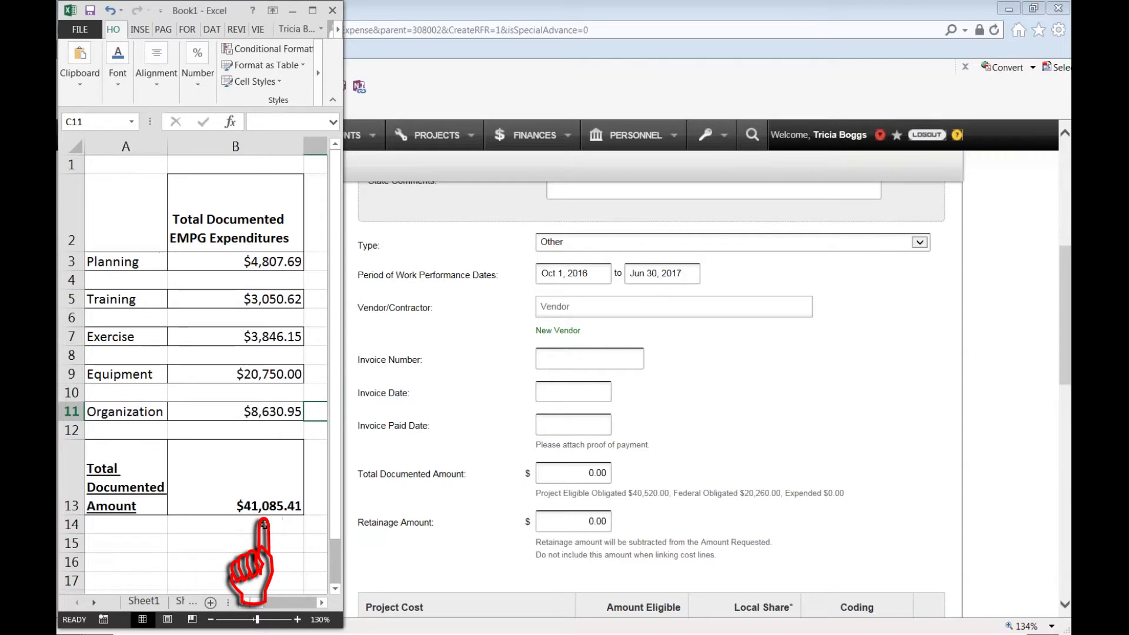
left_click(570, 472)
type("41085.41")
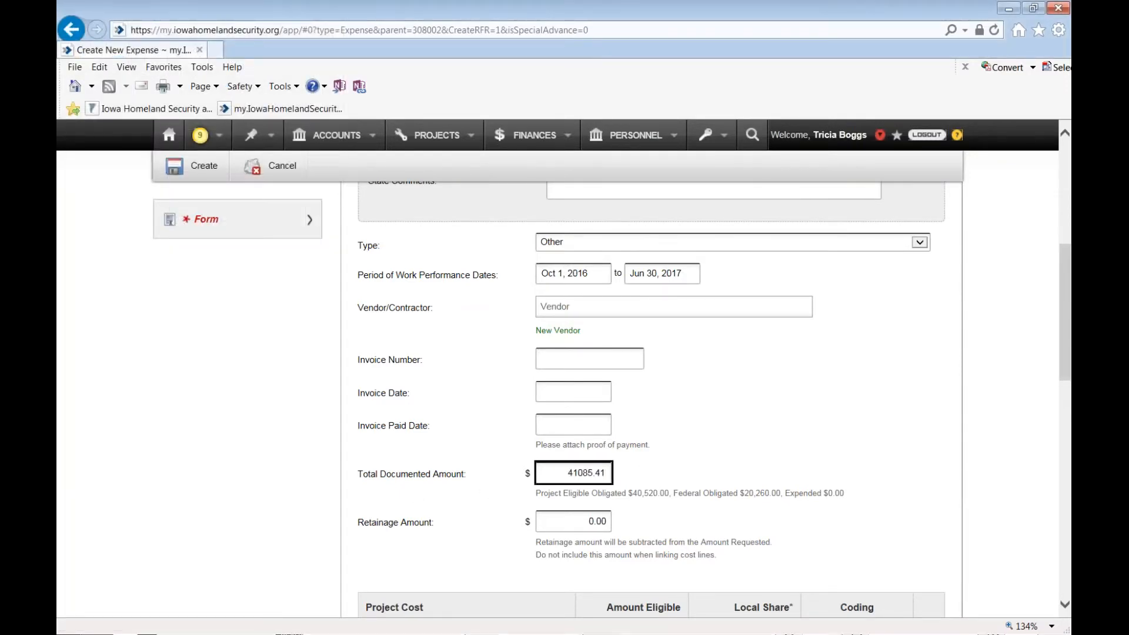
left_click(714, 465)
Bring up the Excel workbook beside the project cost section and view the Step 1 table of expenses divided in half
scroll(714, 464, "down", 4)
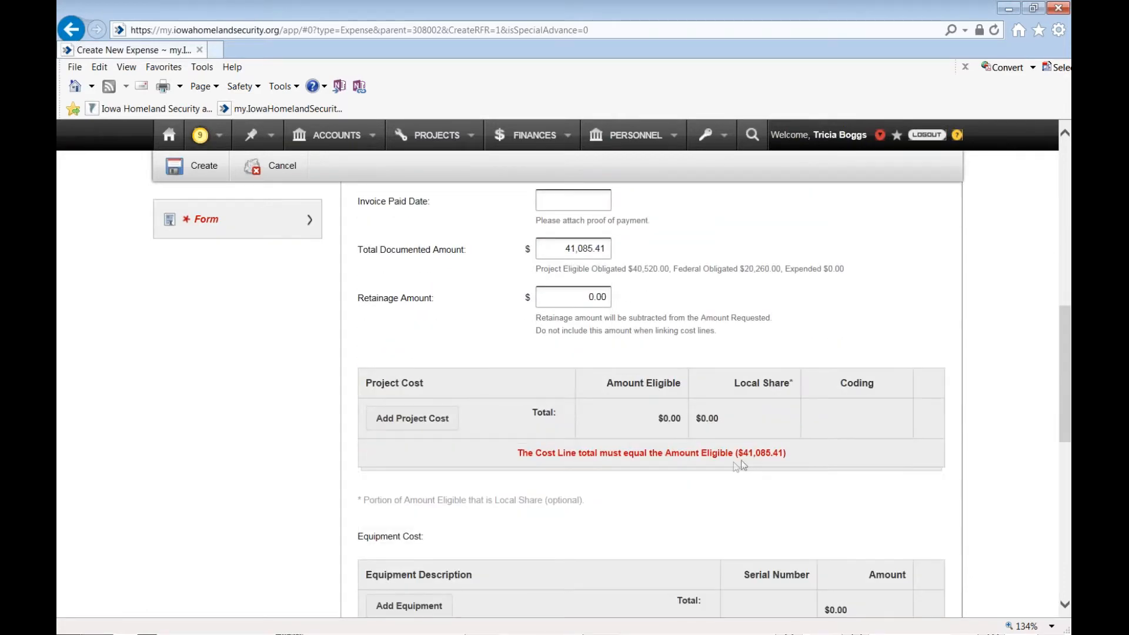
scroll(703, 479, "down", 1)
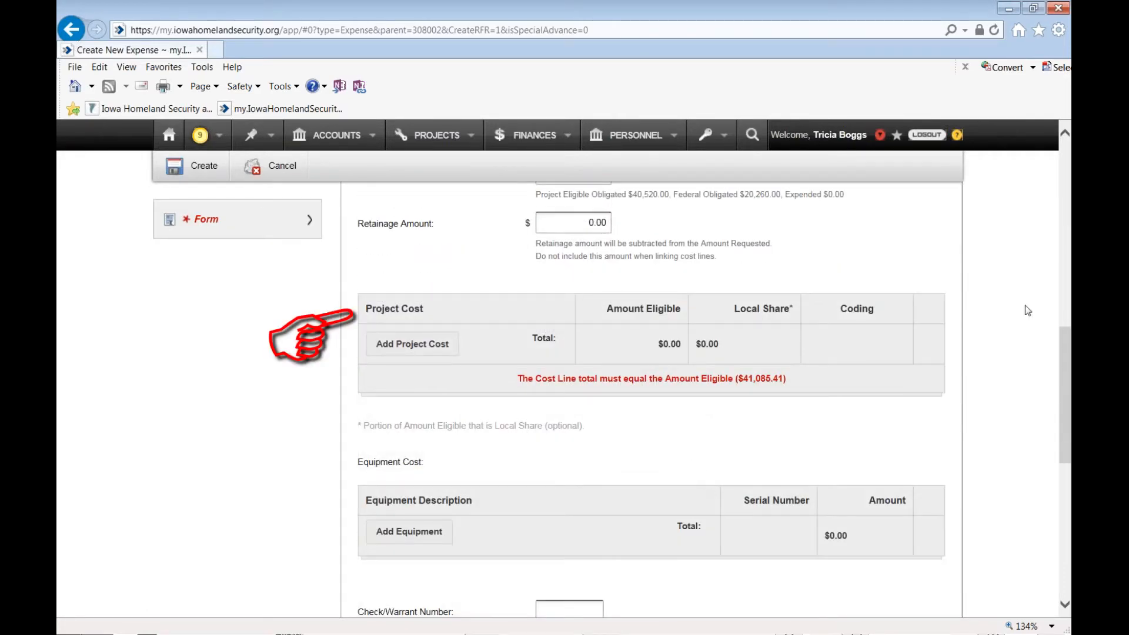
left_click_drag(1070, 17, 218, 12)
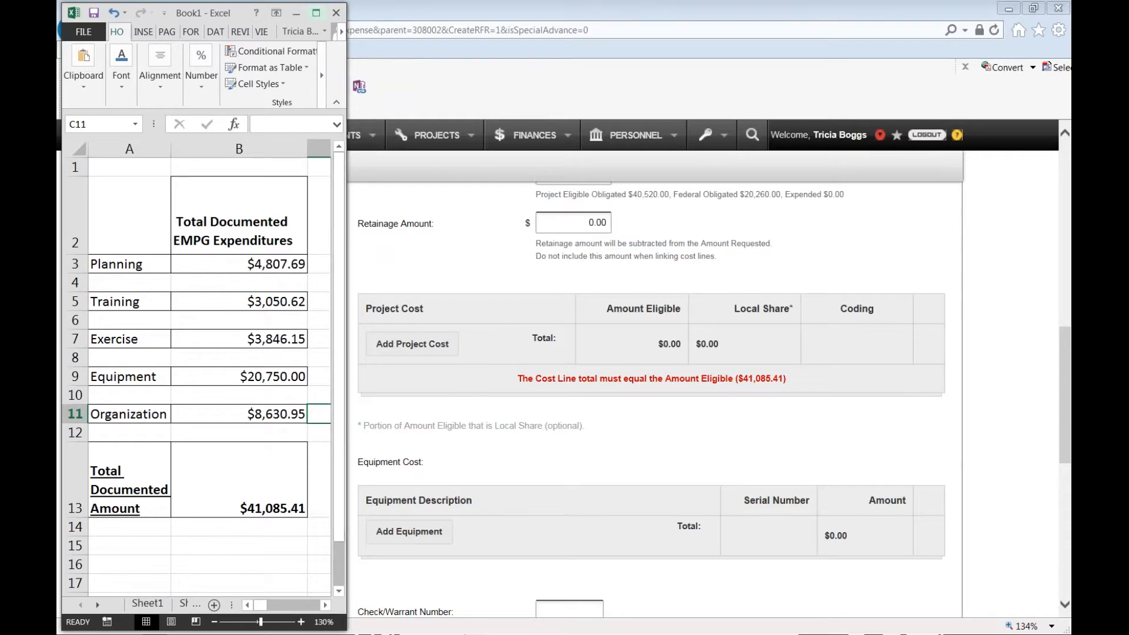
left_click_drag(389, 547, 632, 542)
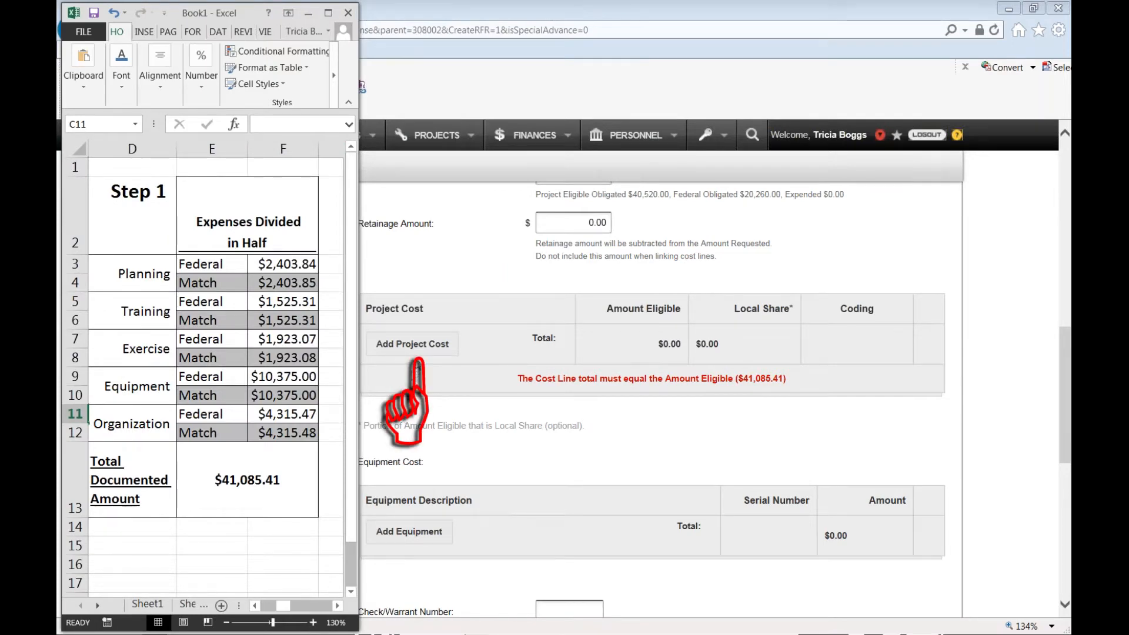
Add two project cost lines for Federal - Planning - Other and Match - Planning - Other
left_click(441, 347)
left_click(556, 343)
left_click(551, 353)
left_click(423, 382)
left_click(535, 380)
left_click(543, 401)
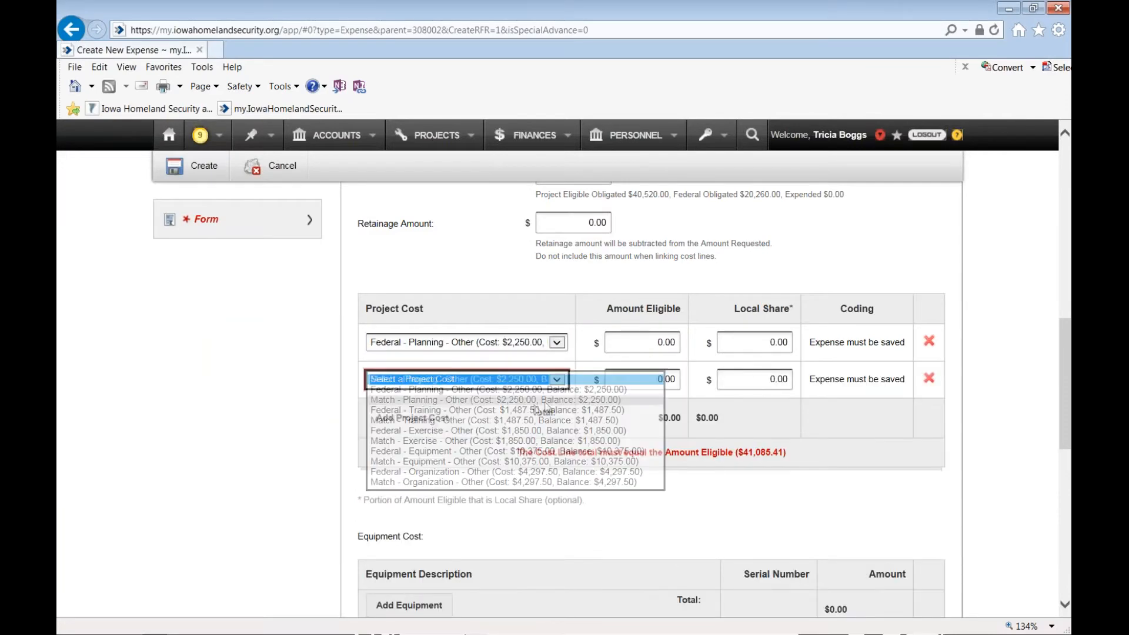
Add two project cost lines for Federal - Training - Other and Match - Training - Other
left_click(412, 417)
left_click(447, 415)
left_click(447, 446)
left_click(444, 457)
left_click(509, 458)
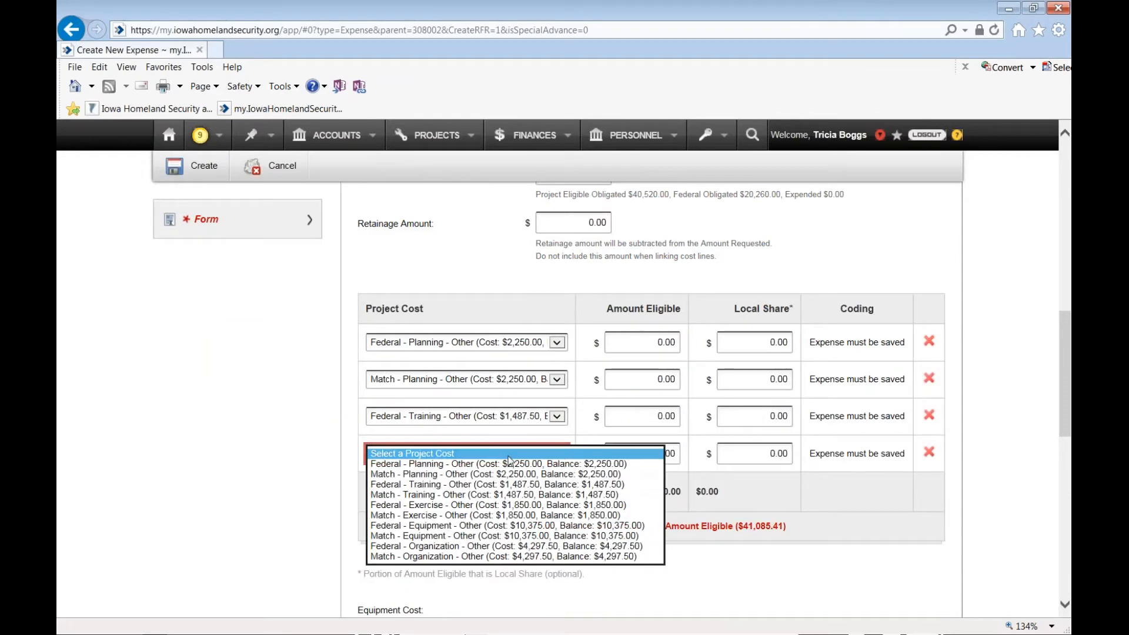
left_click(493, 494)
Add two project cost lines for Federal - Exercise - Other and Match - Exercise - Other
left_click(414, 490)
left_click(446, 491)
left_click(414, 538)
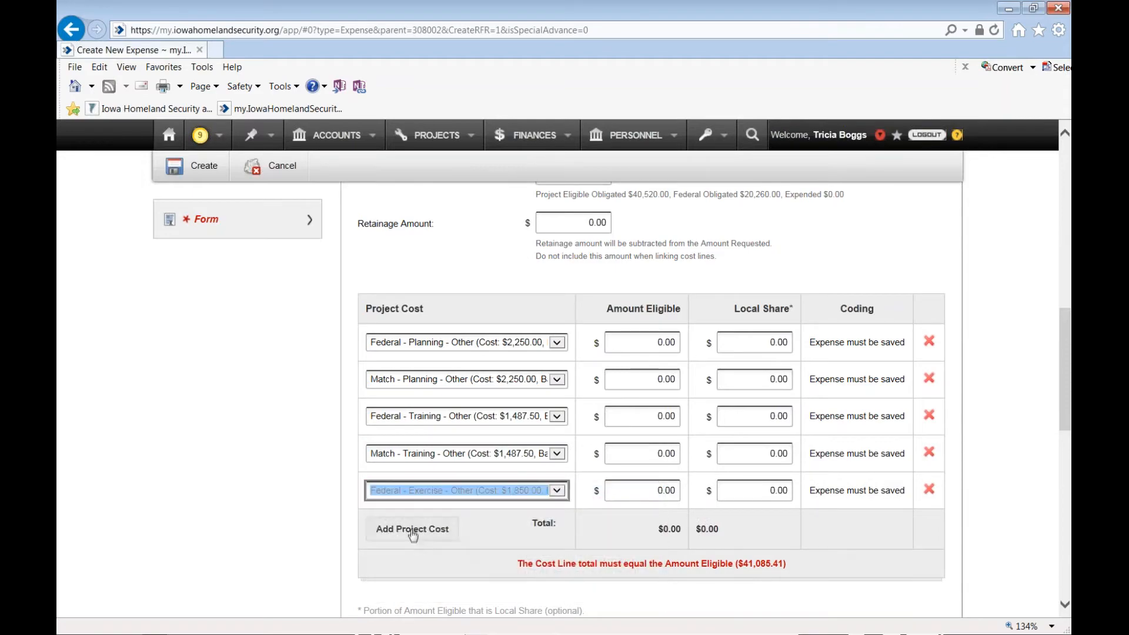
left_click(412, 533)
left_click(413, 530)
left_click(448, 578)
Add two project cost lines for Federal - Equipment - Other and Match - Equipment - Other
left_click(422, 566)
scroll(464, 382, "down", 3)
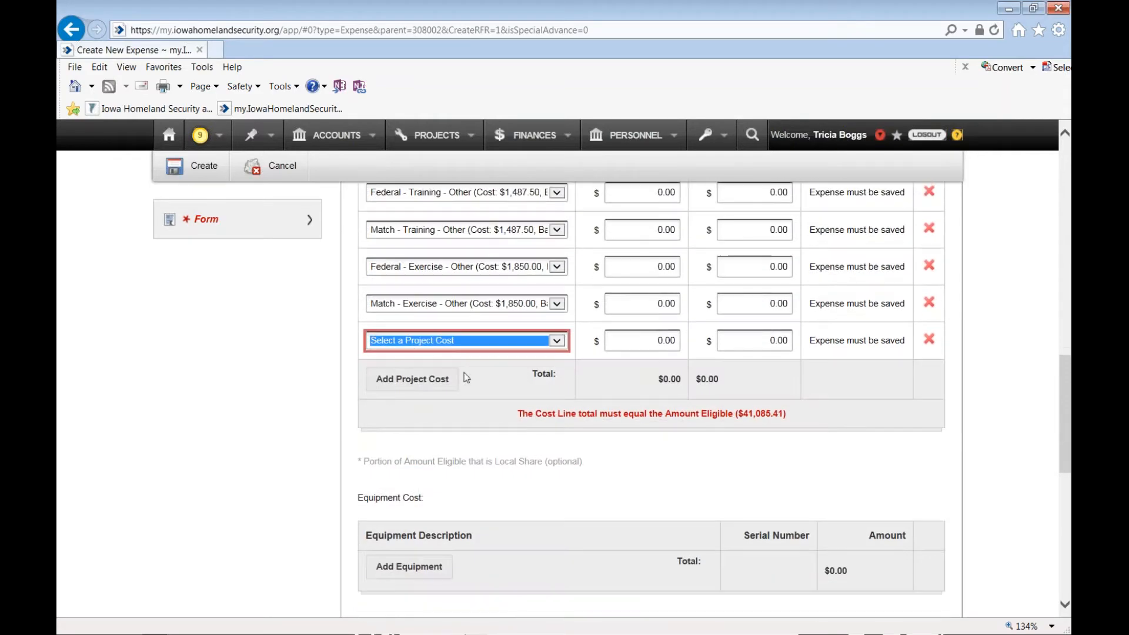
left_click(419, 344)
left_click(424, 413)
left_click(413, 378)
left_click(413, 382)
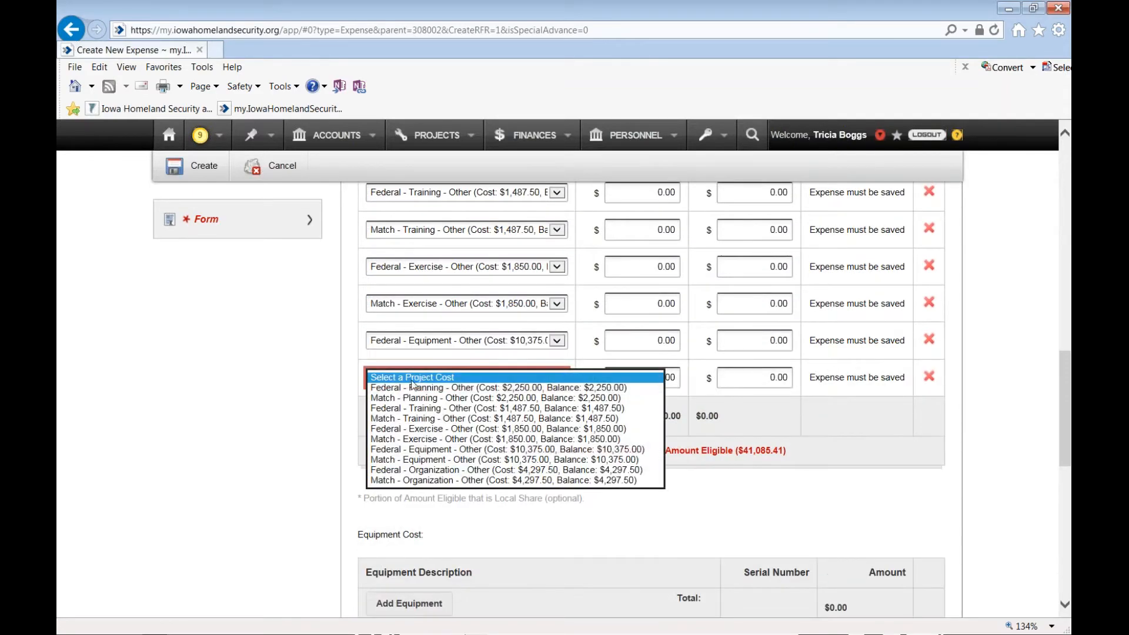
left_click(417, 459)
Add two project cost lines for Federal - Organization - Other and Match - Organization - Other
left_click(413, 416)
left_click(413, 414)
left_click(433, 507)
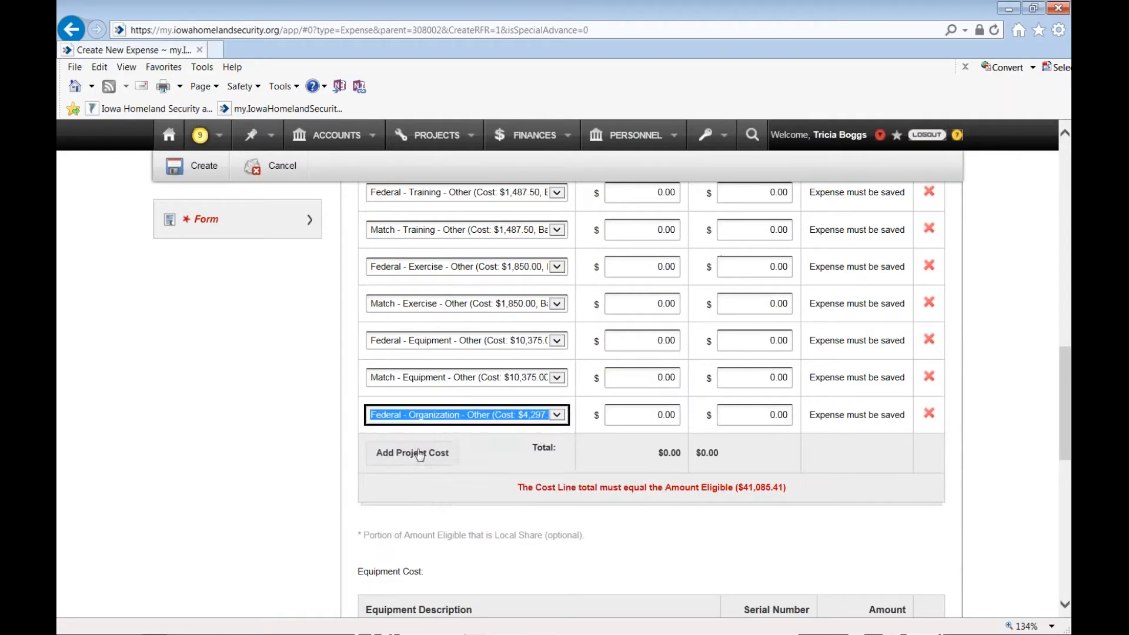
left_click(412, 453)
left_click(413, 452)
left_click(423, 553)
left_click_drag(1063, 390, 1066, 366)
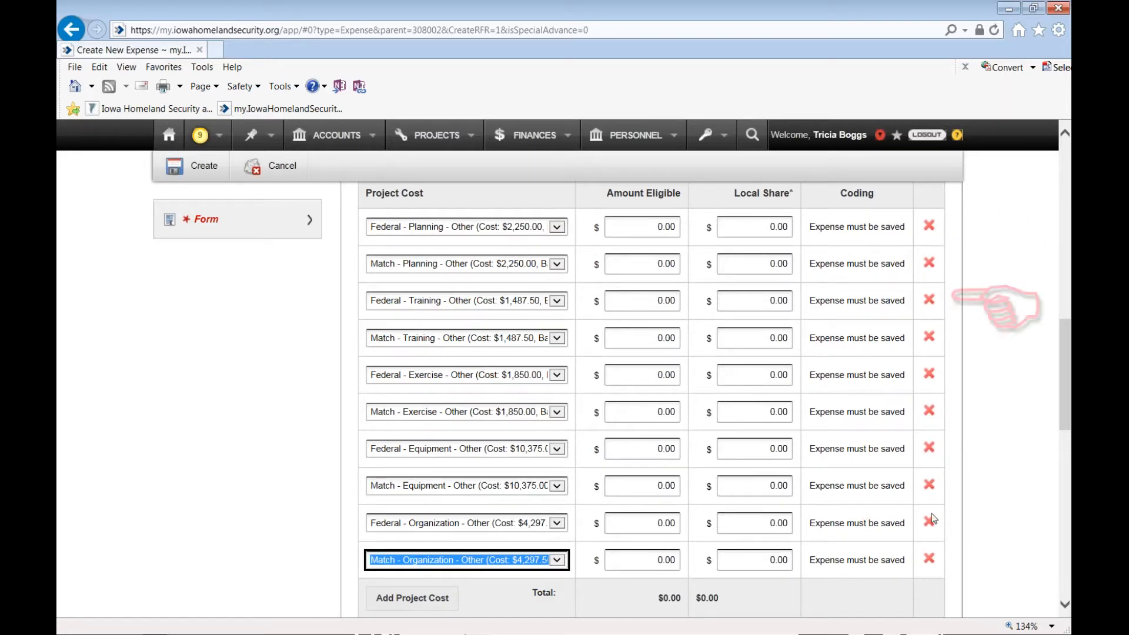
Delete the Match - Organization - Other cost line and add it back as a new line
left_click(931, 560)
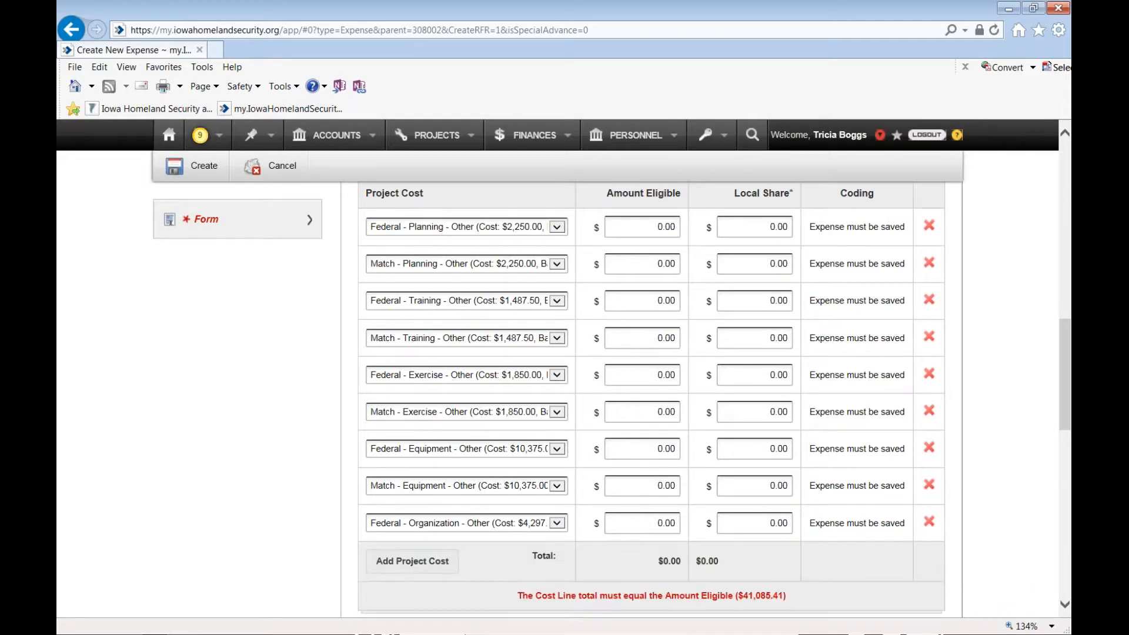
left_click(415, 564)
left_click(429, 560)
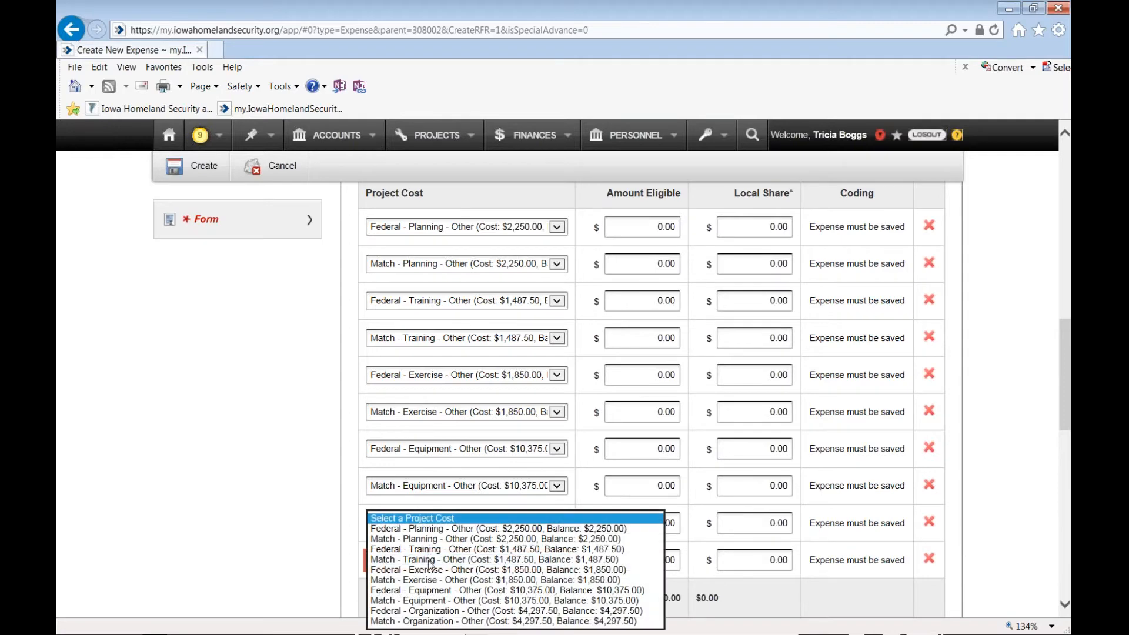
left_click(443, 622)
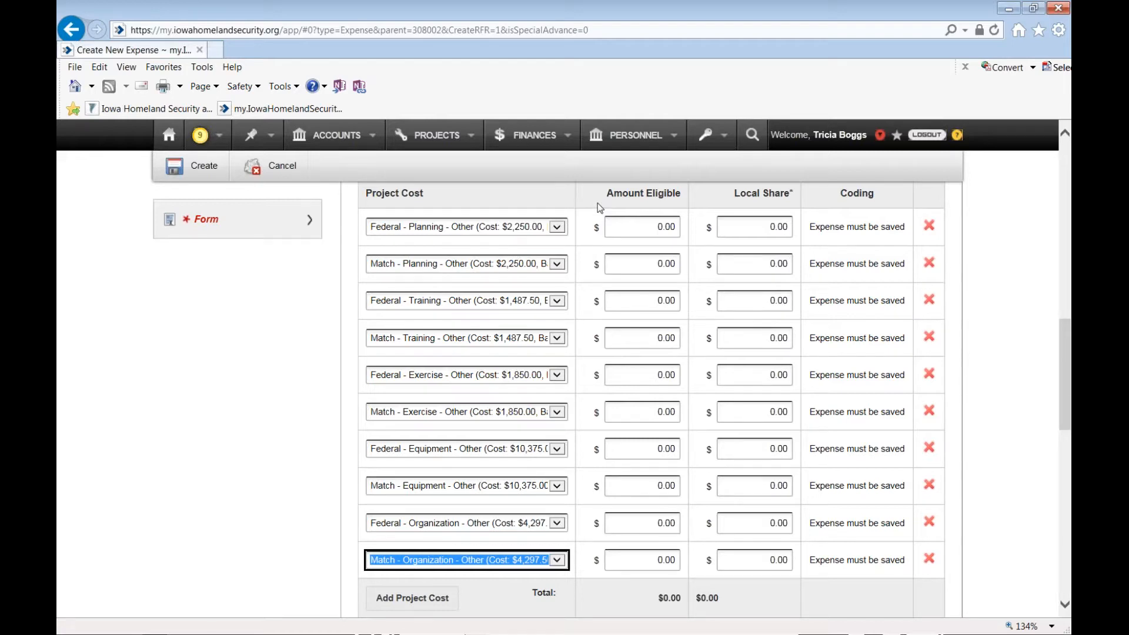
Check the available Federal - Planning balance and compare it with the federal planning amount in the Excel worksheet
left_click(558, 228)
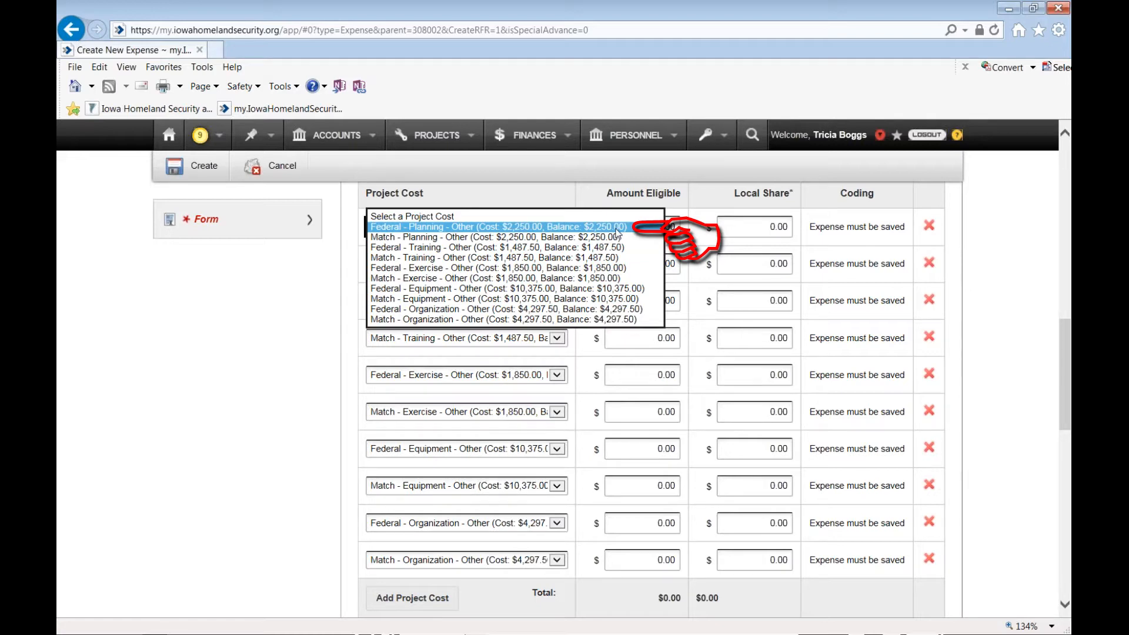
left_click(241, 295)
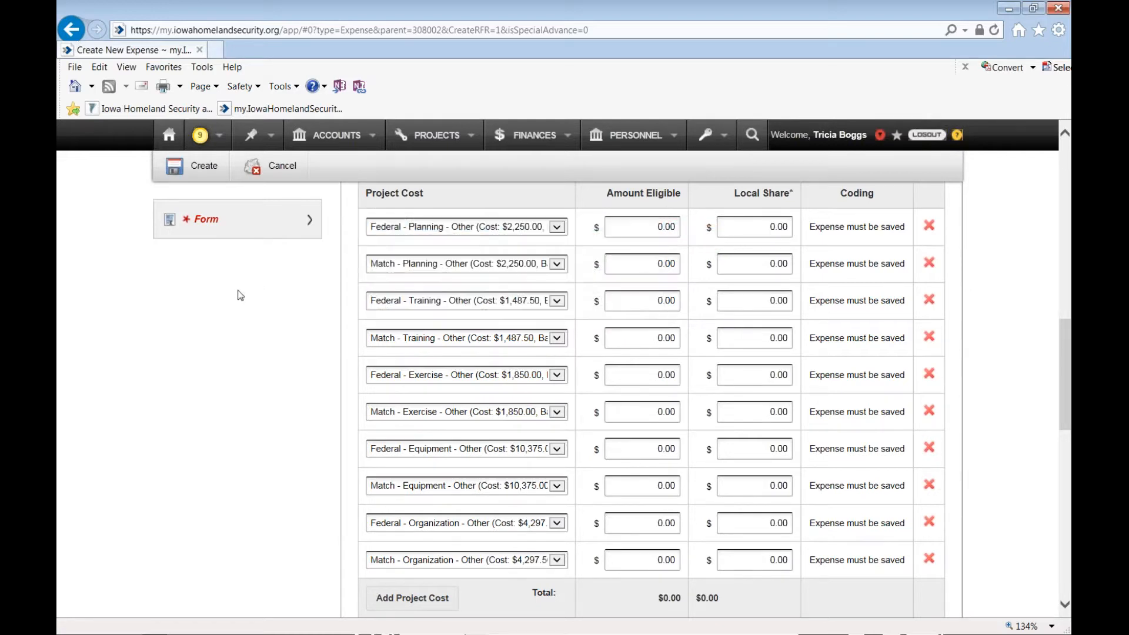
key("alt+Tab")
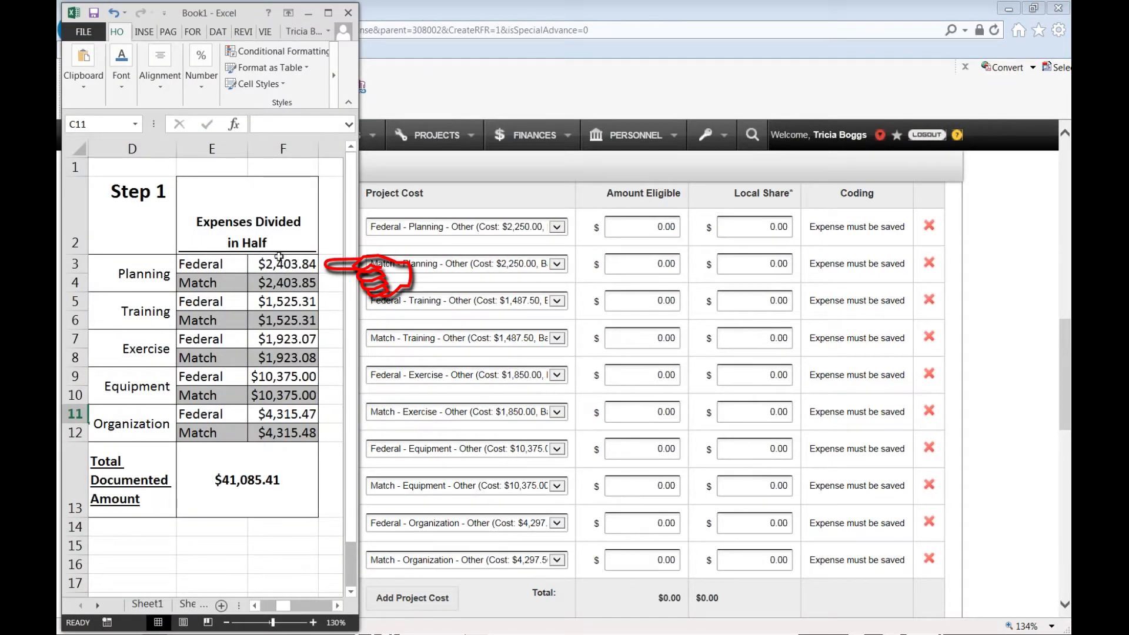
Widen the Excel window and hide columns D through K so the documented expenditures sit beside the Step 3 amounts
left_click_drag(356, 622, 616, 628)
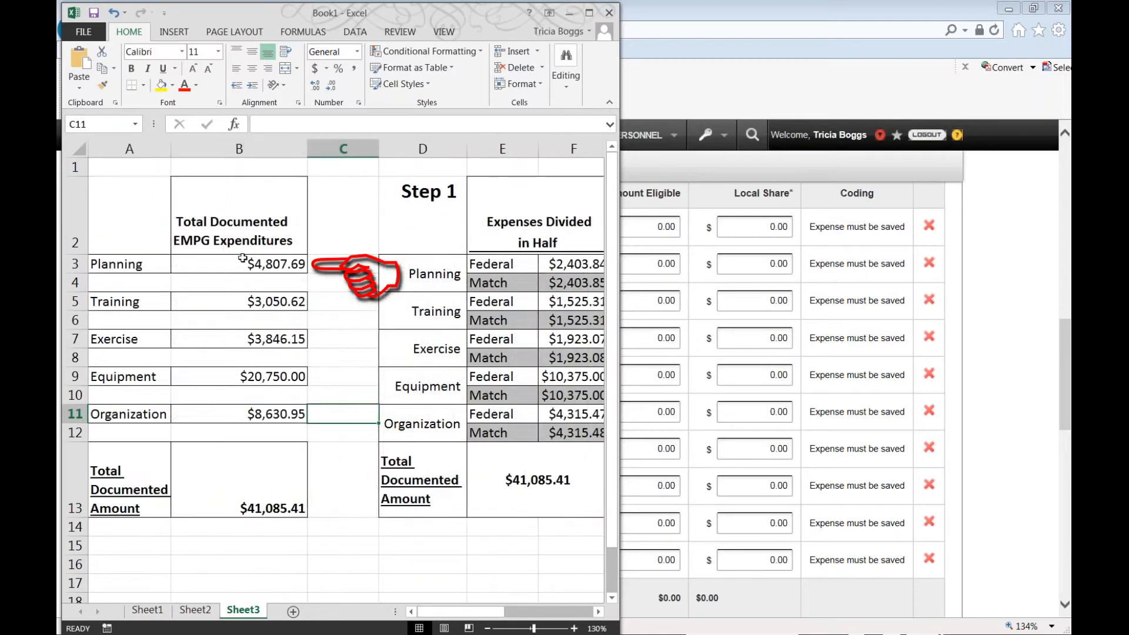
left_click(598, 611)
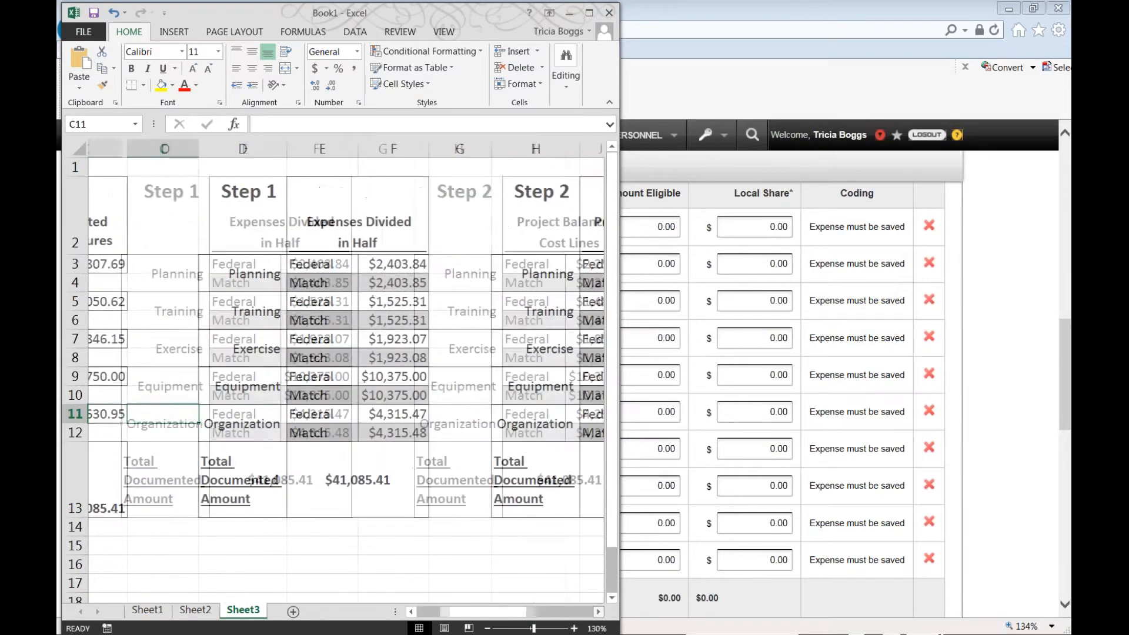
left_click(598, 612)
left_click_drag(475, 149, 268, 150)
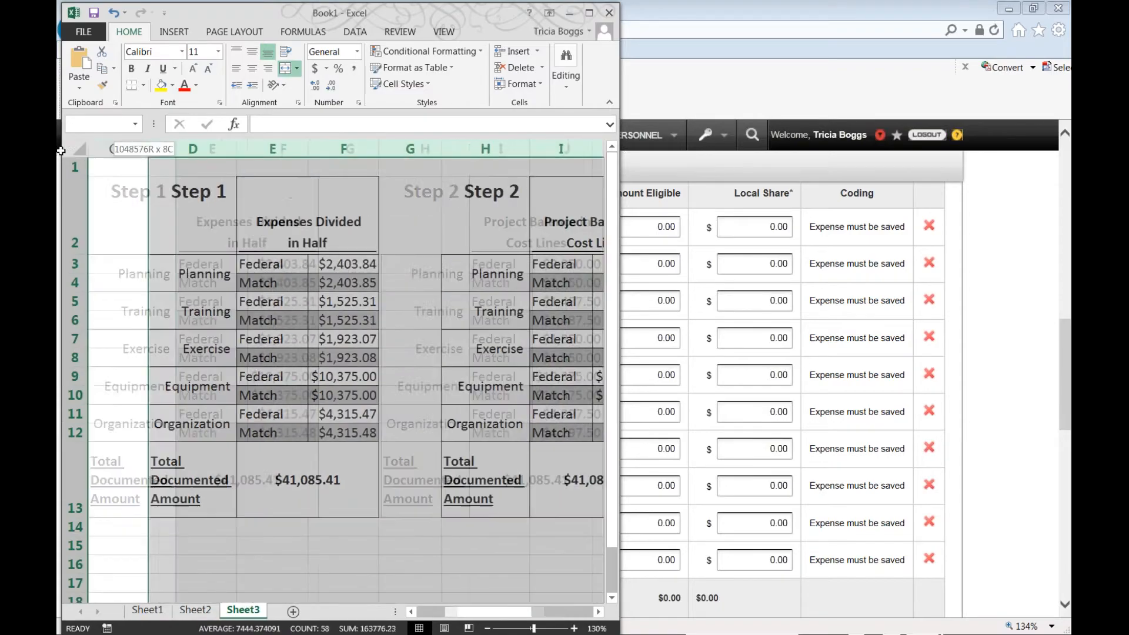
right_click(188, 147)
left_click(229, 345)
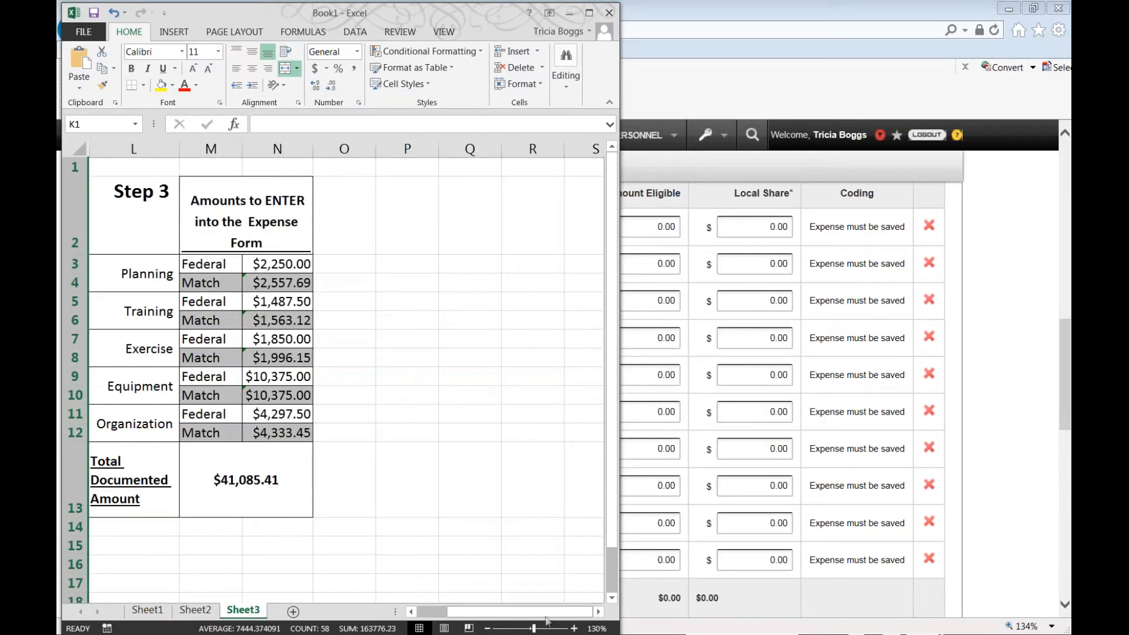
Show the documented expenditures beside the Step 3 amounts and inspect the federal planning amount in cell N3
left_click_drag(532, 611, 493, 611)
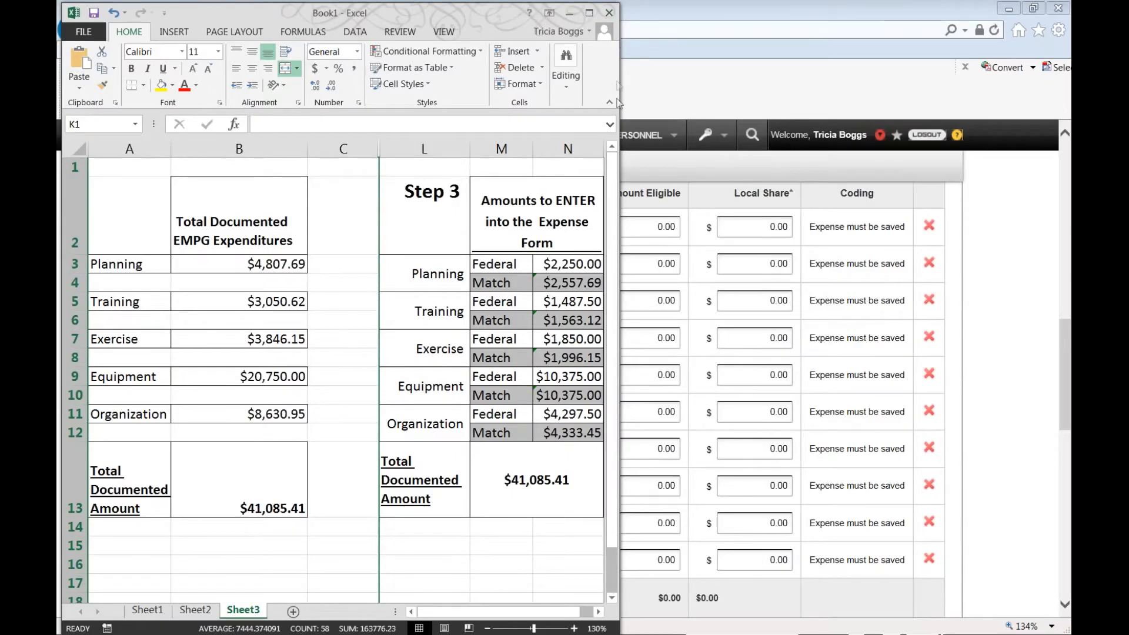
left_click_drag(622, 78, 560, 88)
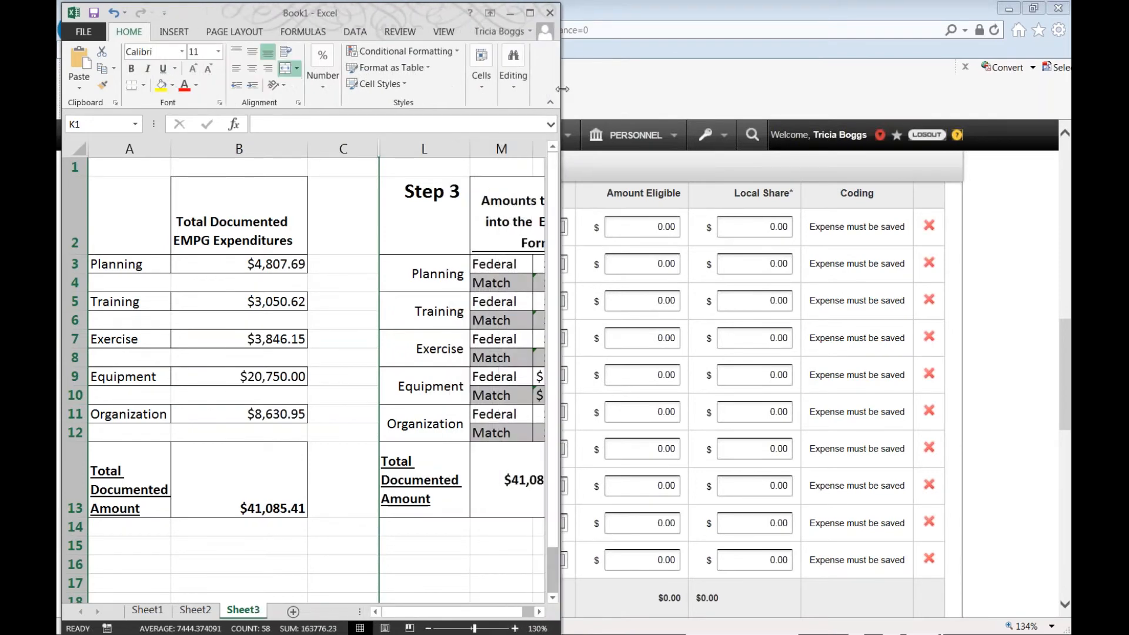
left_click(540, 612)
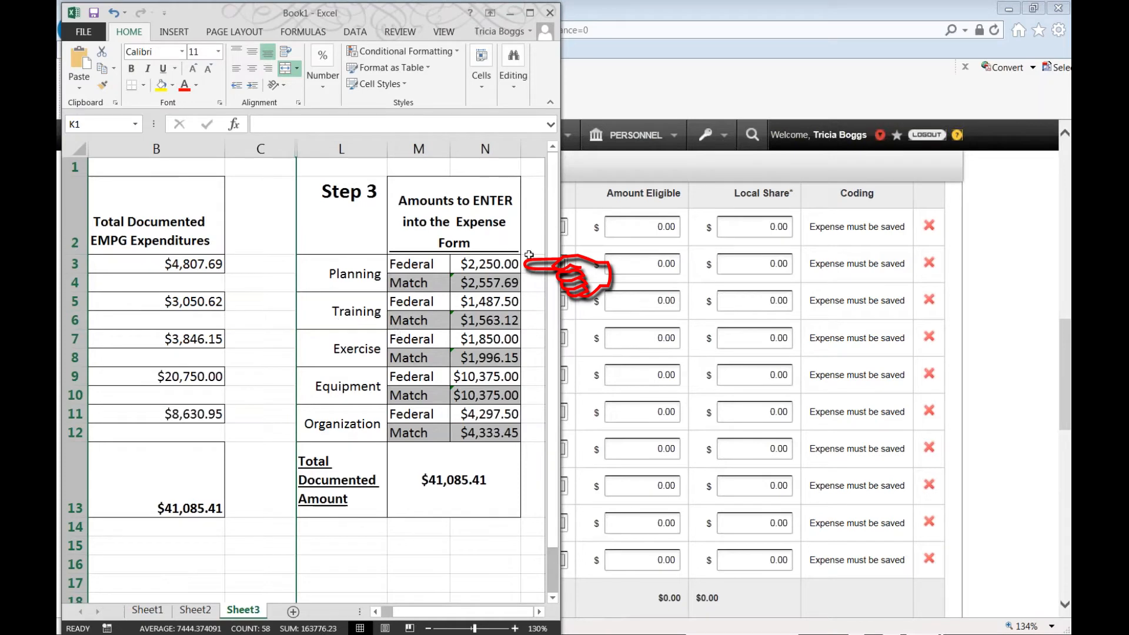
left_click(482, 262)
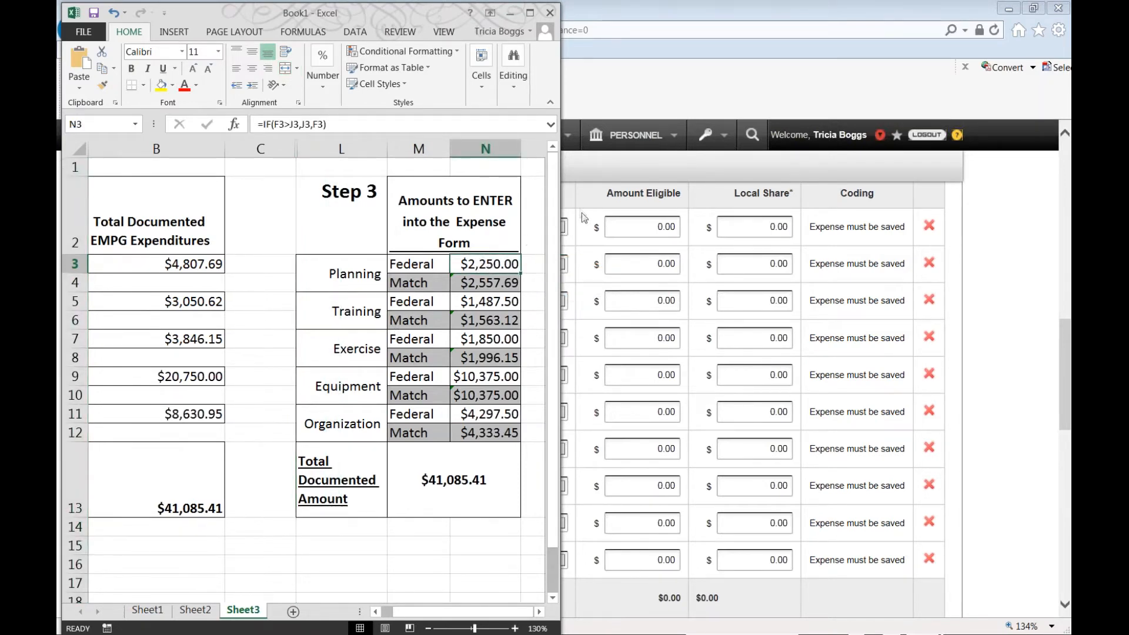
Switch to the expense form and check the available balances of all the project cost lines
left_click(667, 83)
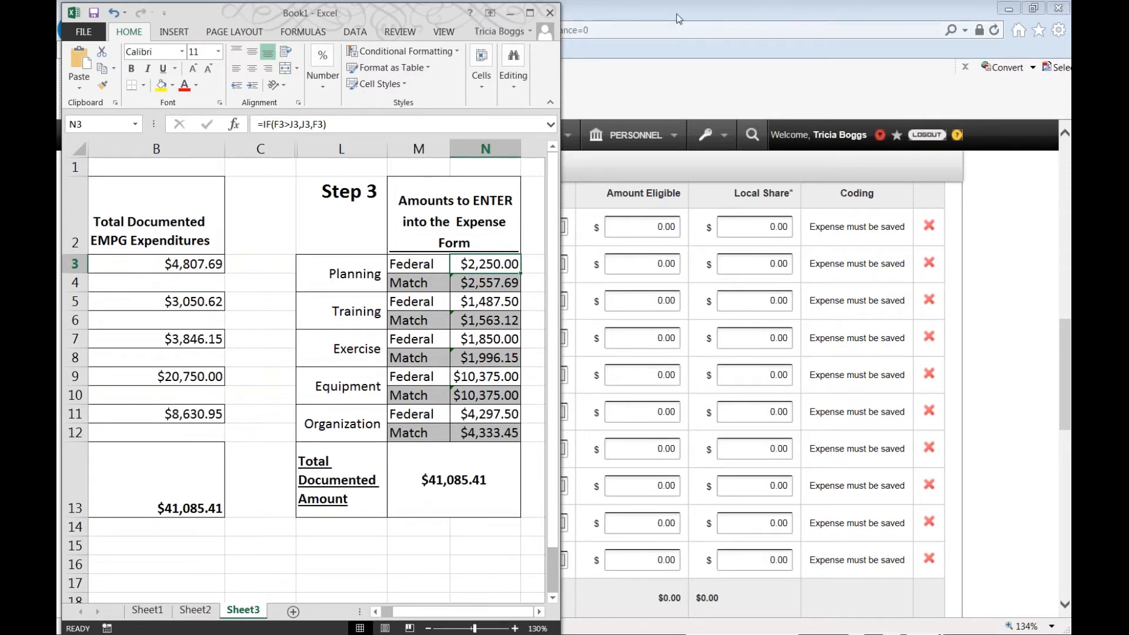
left_click(558, 228)
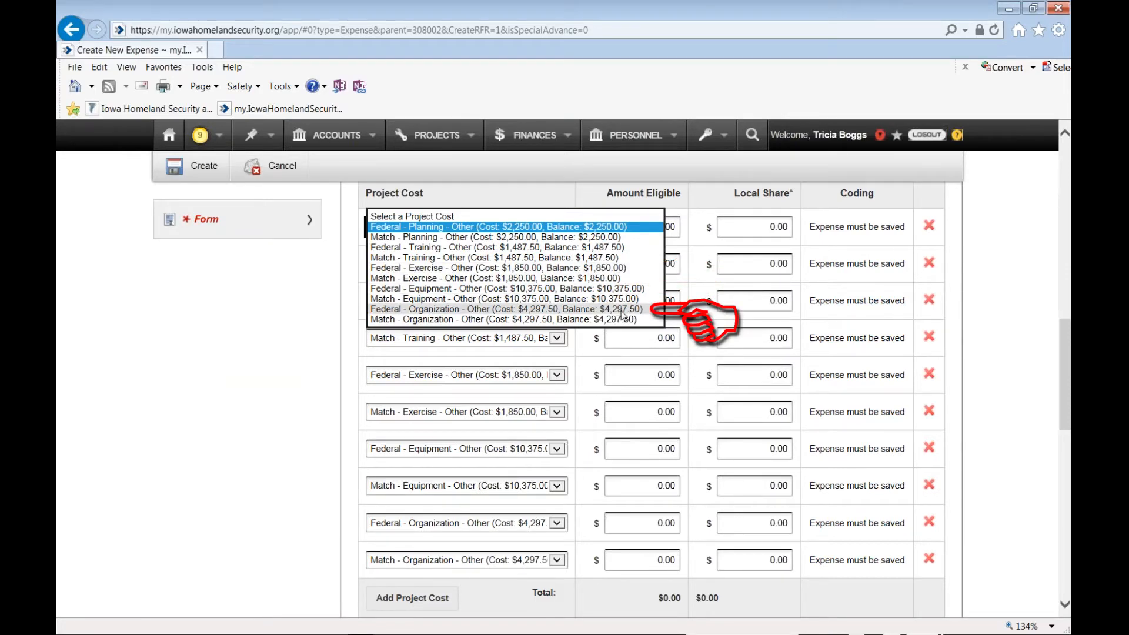
left_click(236, 301)
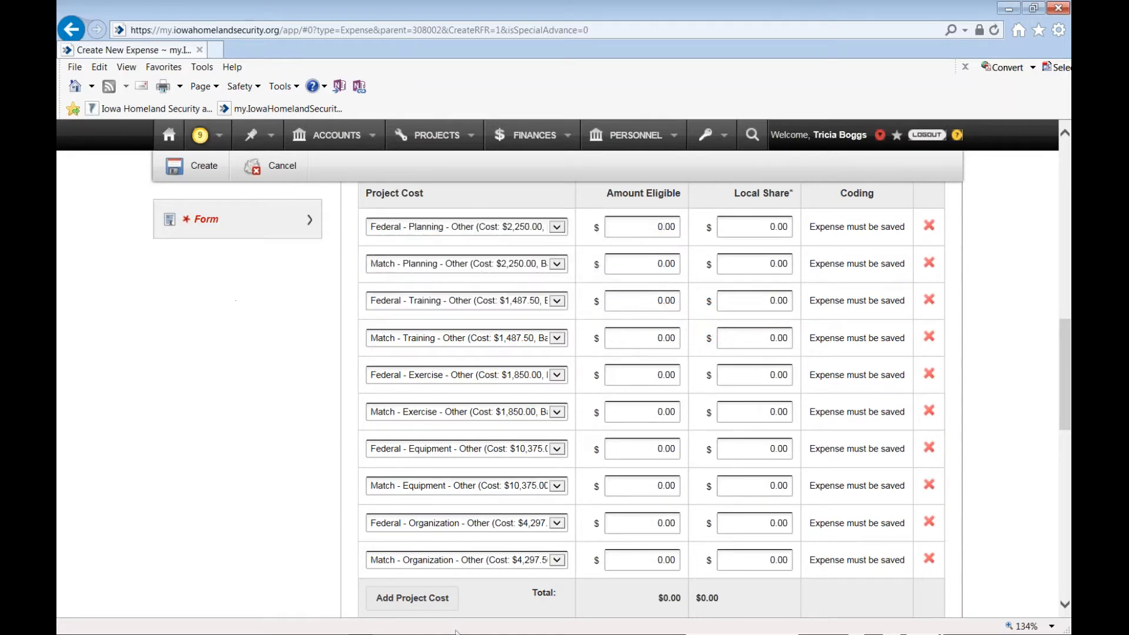
Switch to the Excel worksheet and compare the documented planning total in B3 with the planning match amount in N4
key("alt+Tab")
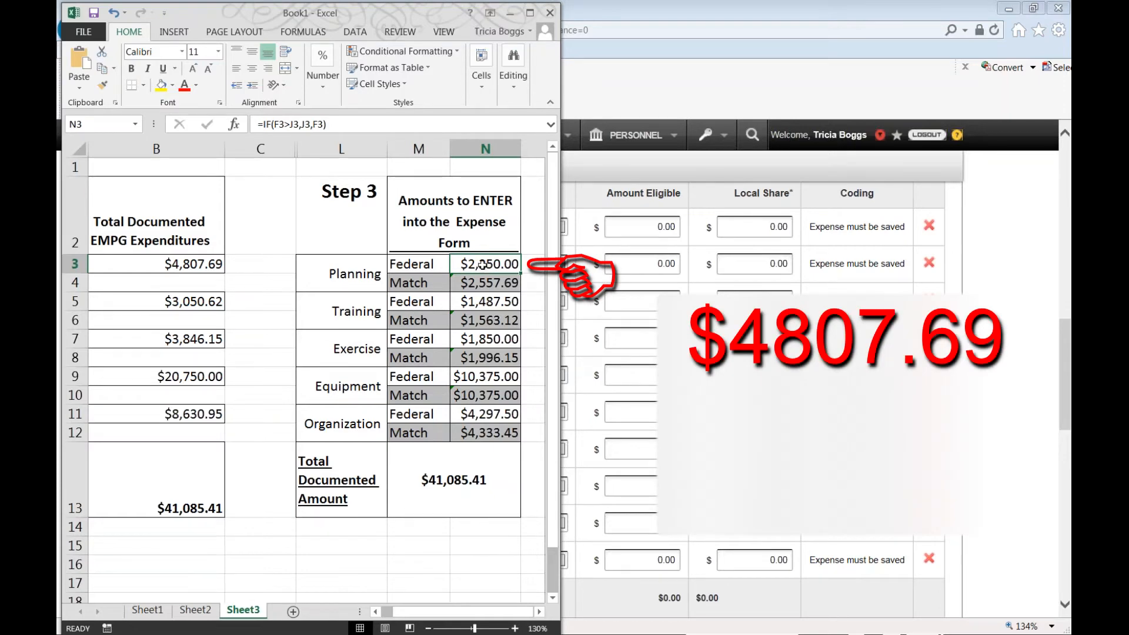
left_click(168, 268)
left_click(506, 284)
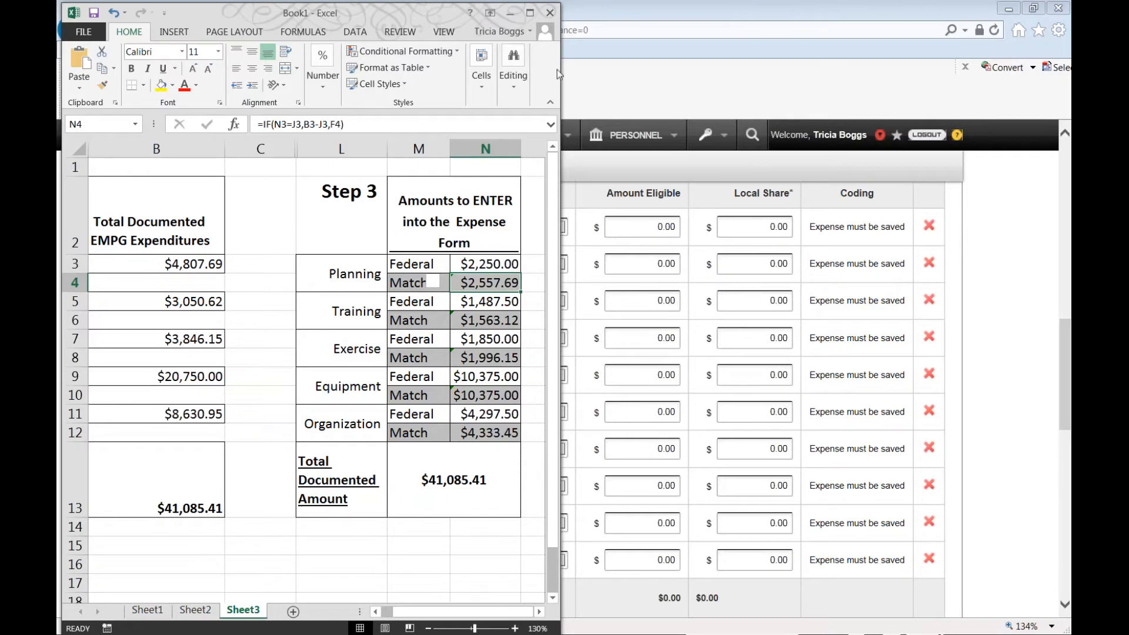
Narrow the Excel window to the Step 3 amounts and place the expense form window beside it
left_click_drag(563, 69, 286, 74)
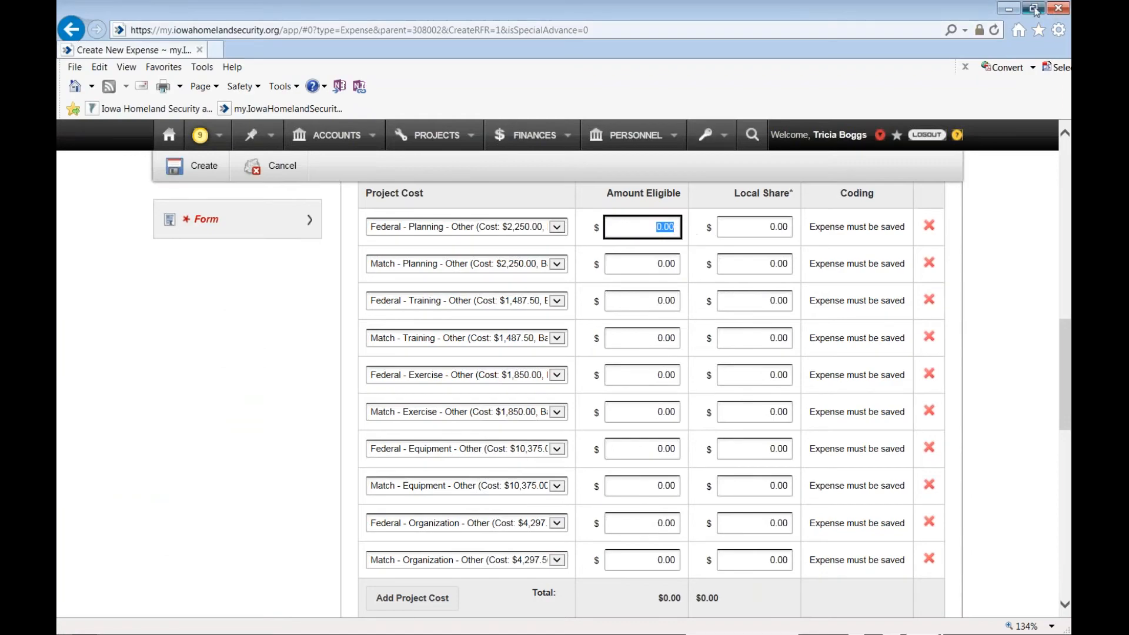
left_click(1033, 8)
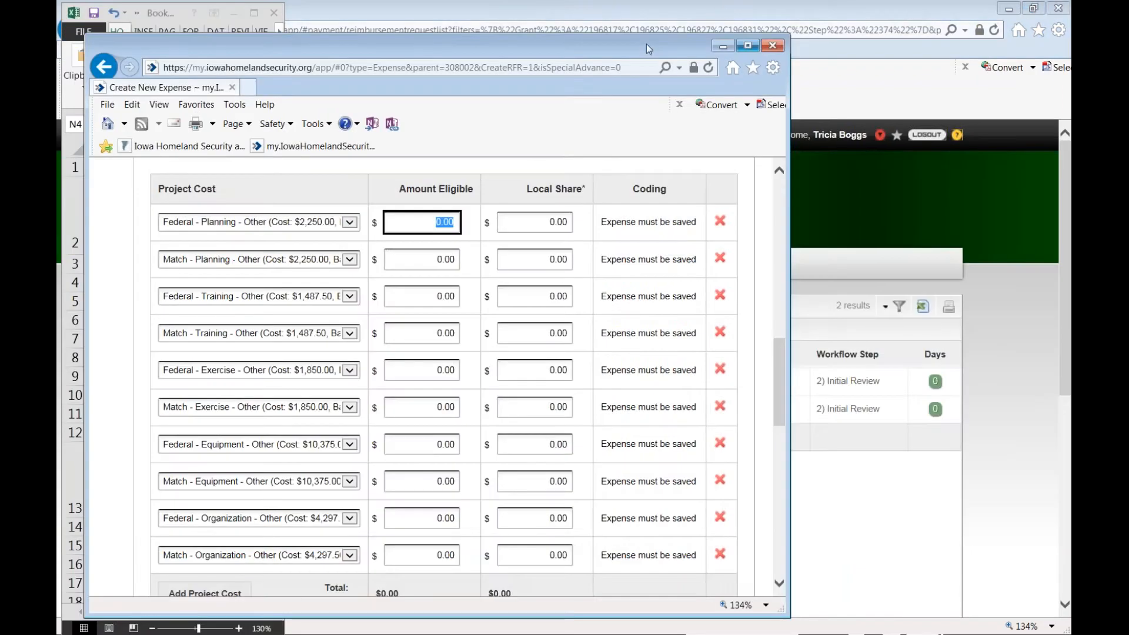
left_click_drag(646, 43, 852, 9)
Enter 2,250.00 as the Federal - Planning eligible amount and 2,557.69 as both the Match - Planning eligible amount and local share
left_click(643, 190)
double_click(643, 189)
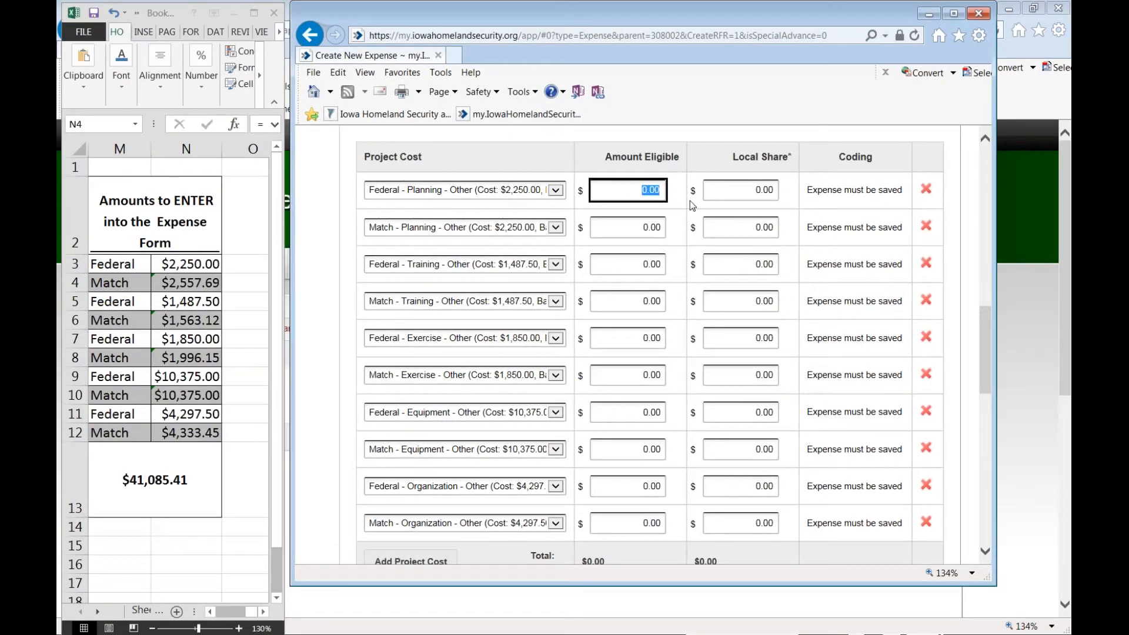
type("2250")
key("Tab")
type("2,557.69")
key("ctrl+a")
key("ctrl+c")
key("Tab")
key("ctrl+v")
key("Tab")
Enter 1,487.50 as the Federal - Training eligible amount and 1,563.12 as both the Match - Training eligible amount and local share
type("1487.50")
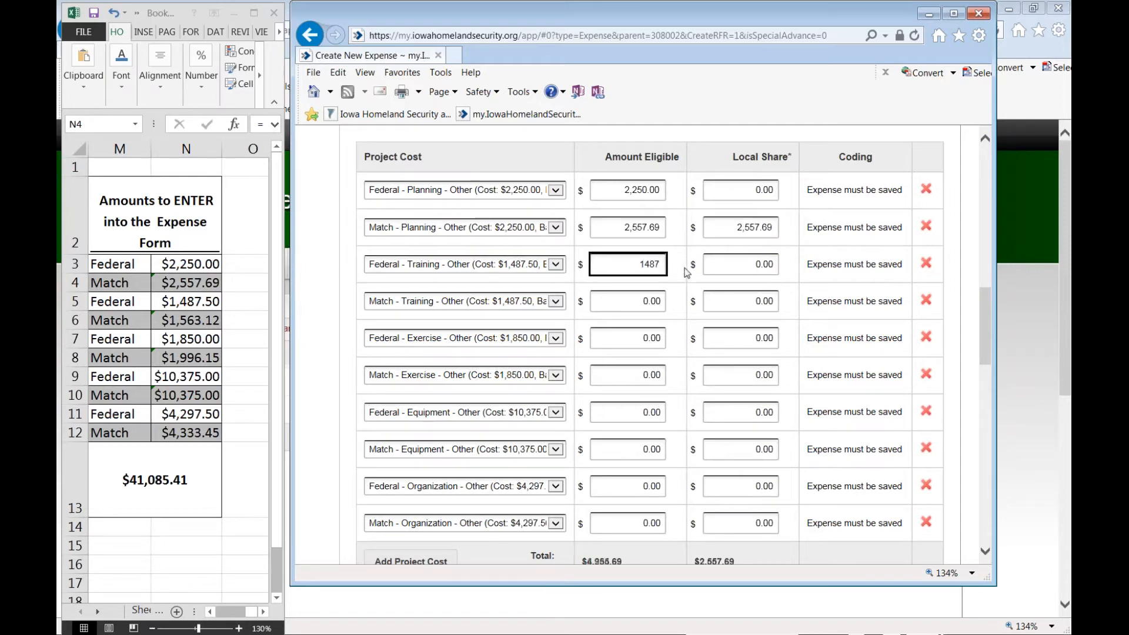
key("Tab")
type("1,563.12")
key("ctrl+a")
key("ctrl+c")
key("Tab")
key("ctrl+v")
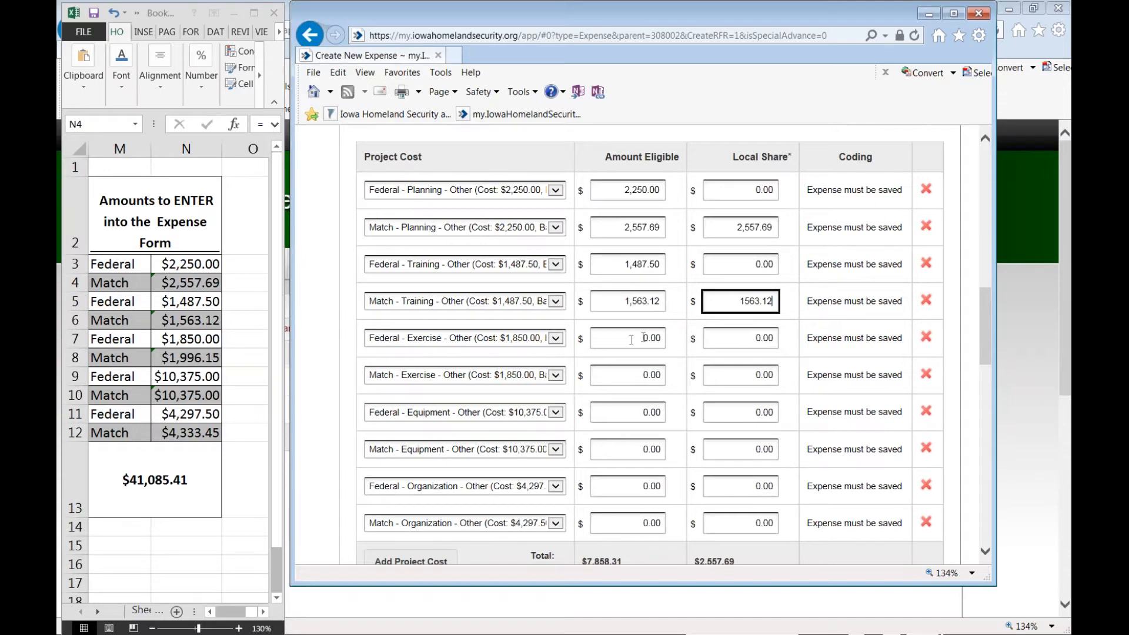
Enter eligible amounts of 1,850.00 for Federal - Exercise and 1,996.15 for Match - Exercise
key("Tab")
type("1850")
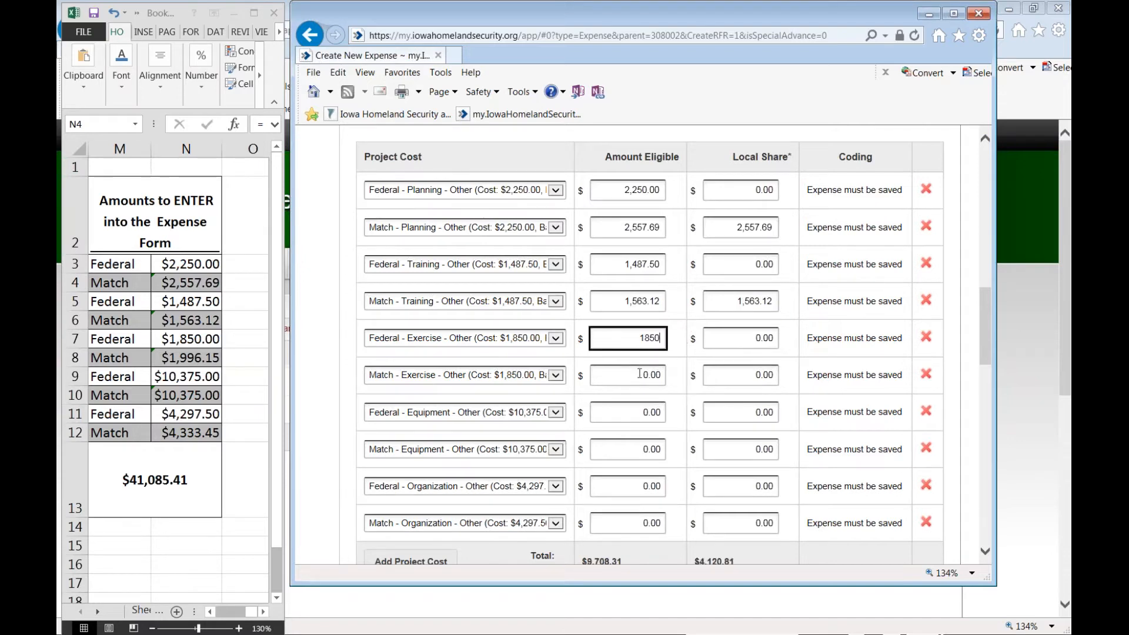
key("Tab")
type("1,996.15")
Enter 10,375.00 as the eligible amount and local share of the Federal - Equipment line
key("Tab")
type("10375")
key("ctrl+a")
key("ctrl+c")
key("Tab")
key("ctrl+v")
key("Tab")
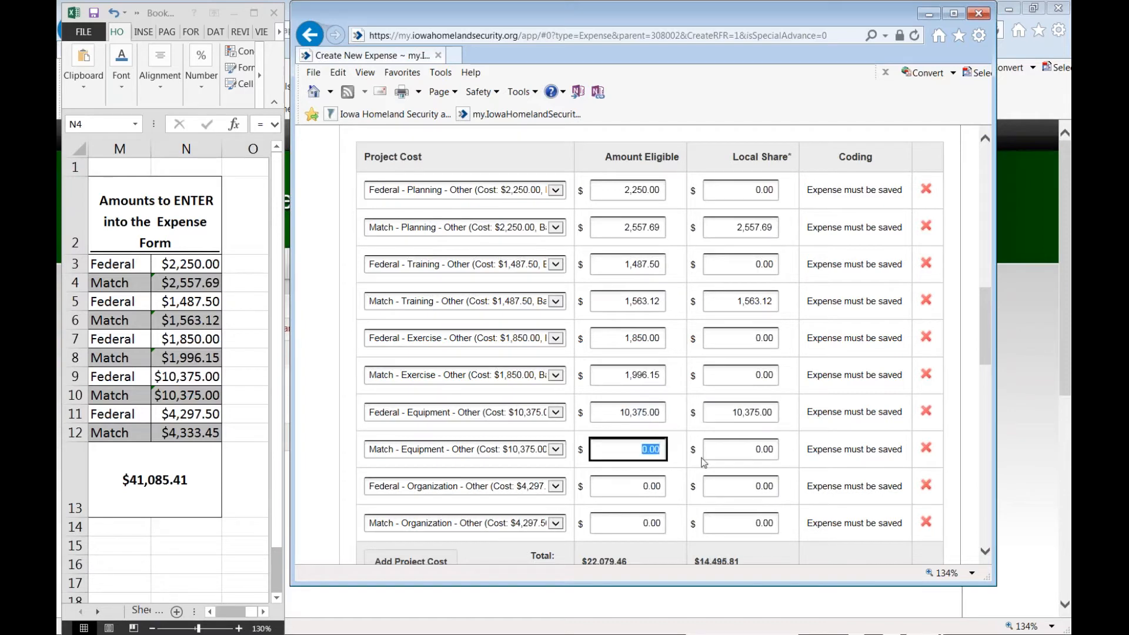
Move the 10,375.00 from the Federal - Equipment local share to the Match - Equipment eligible amount
left_click_drag(732, 414, 776, 417)
key("ctrl+x")
left_click_drag(622, 450, 664, 451)
key("ctrl+v")
Copy the Match - Exercise eligible amount of 1,996.15 into its local share
left_click_drag(618, 376, 779, 383)
key("ctrl+c")
key("ctrl+v")
Copy the Match - Equipment eligible amount of 10,375.00 into its local share
left_click_drag(610, 452, 670, 452)
key("ctrl+c")
left_click_drag(746, 451, 771, 451)
key("ctrl+v")
Enter 4,297.50 as the Federal - Organization eligible amount and 4,333.45 as both the Match - Organization eligible amount and local share
left_click_drag(635, 488, 676, 491)
type("4,297.50")
key("Tab")
type("4333.45")
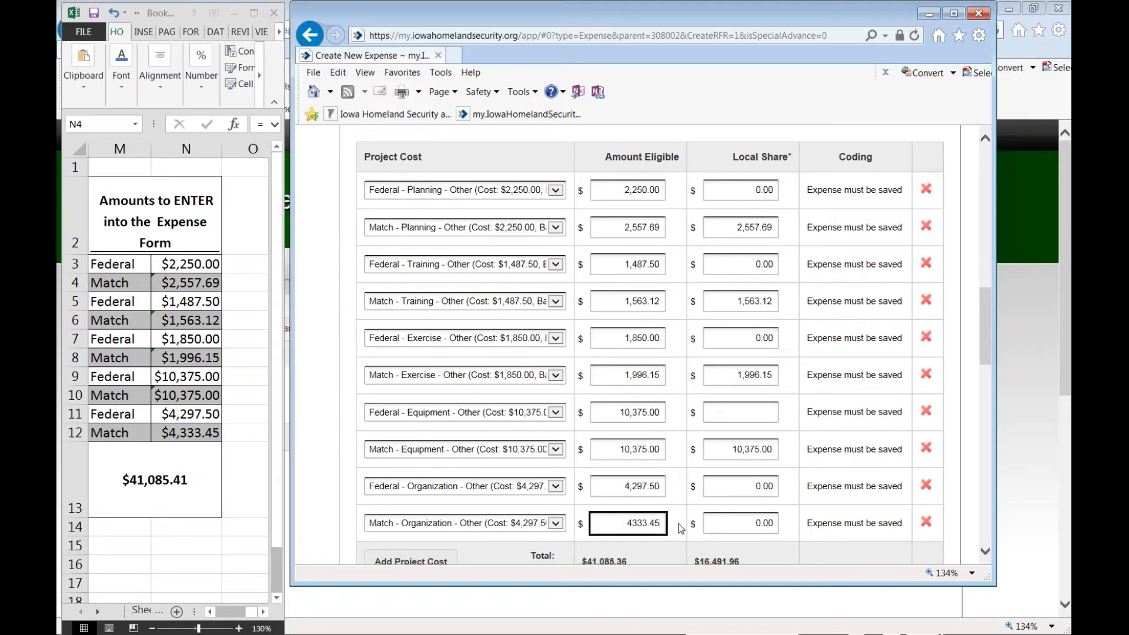
left_click(773, 523)
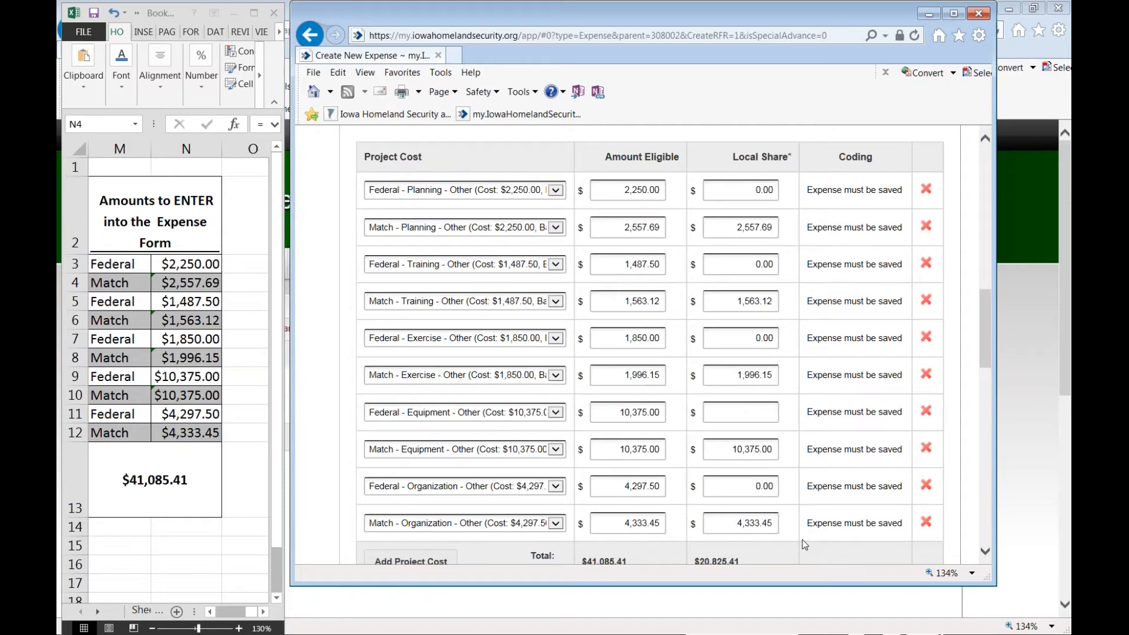
Maximize the expense form window and check the eligible amounts and local share entered on the two Planning lines
left_click_drag(960, 13, 721, 8)
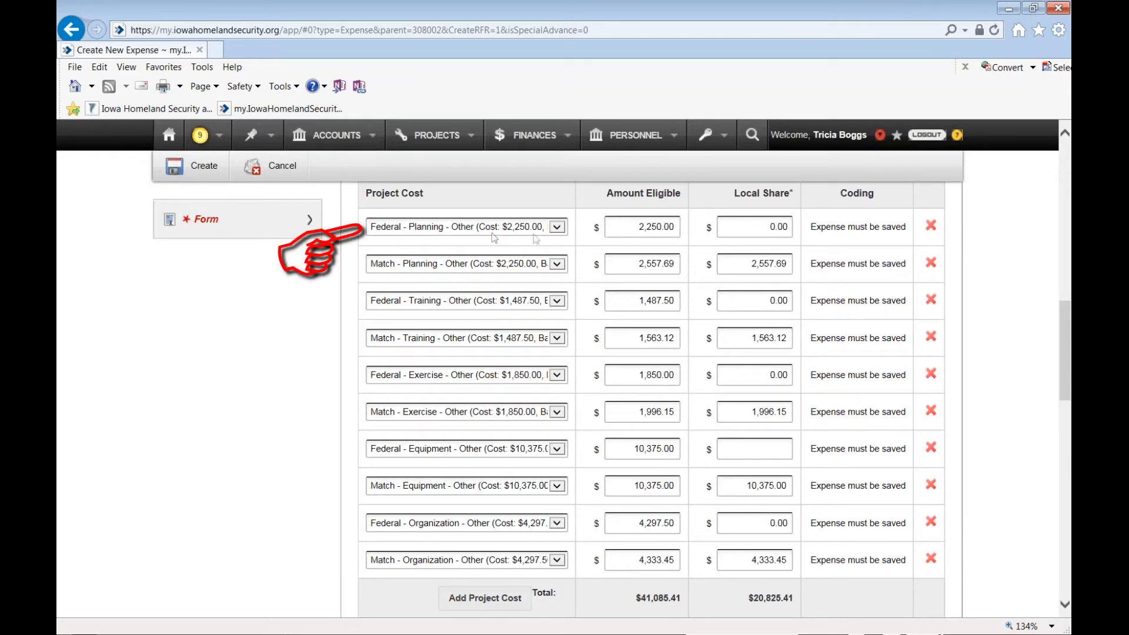
left_click(616, 226)
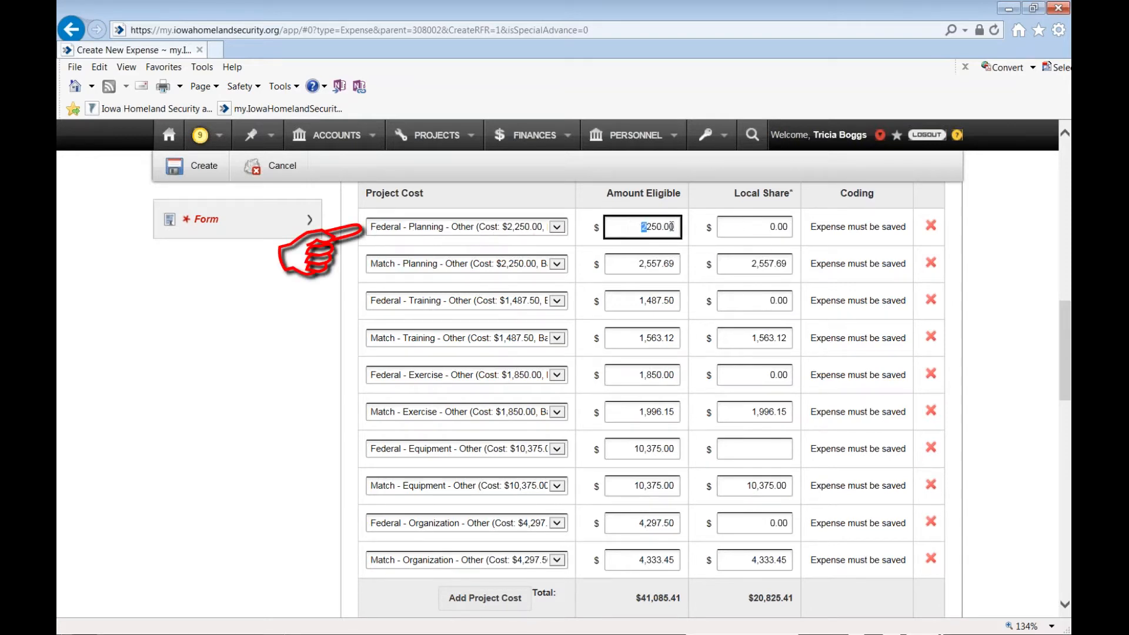
left_click(582, 238)
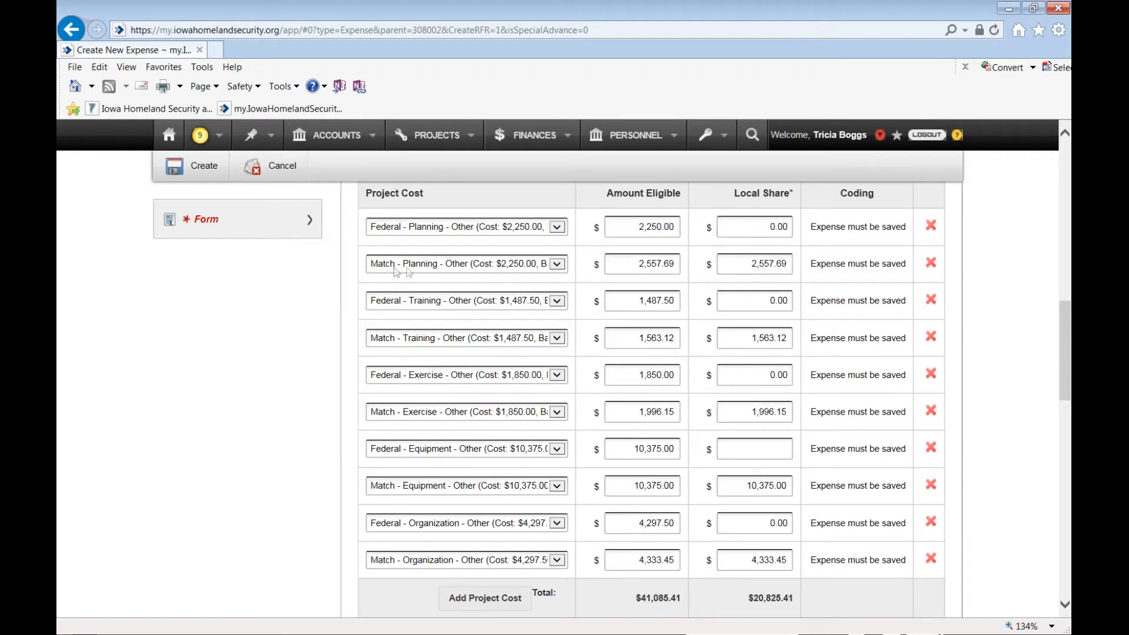
left_click(628, 267)
left_click_drag(628, 266, 676, 264)
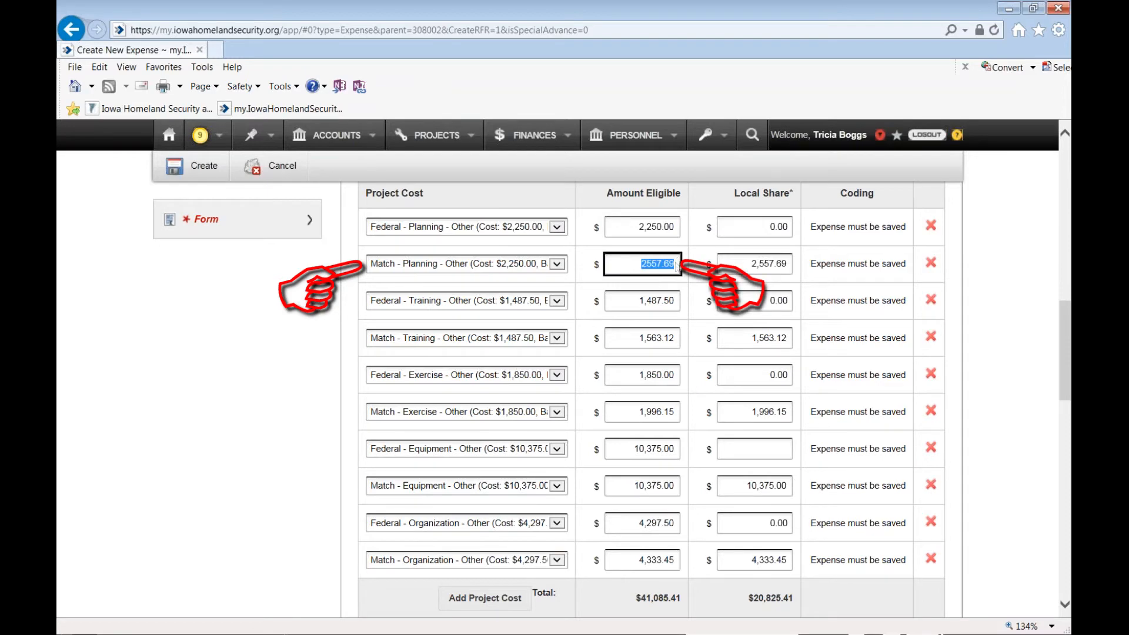
left_click(731, 264)
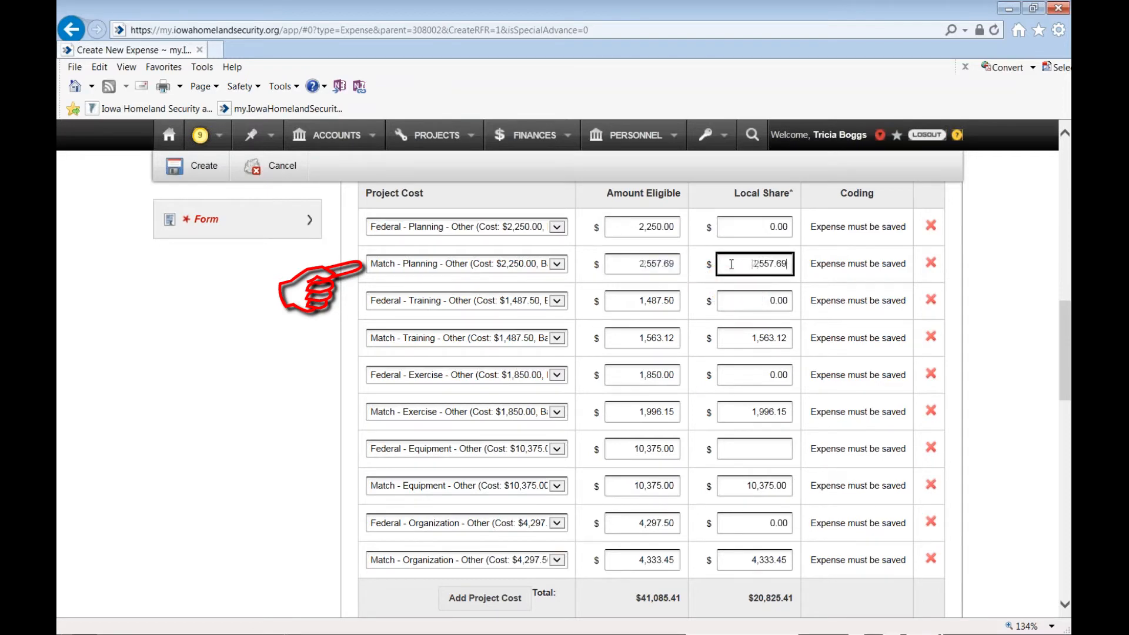
left_click(980, 265)
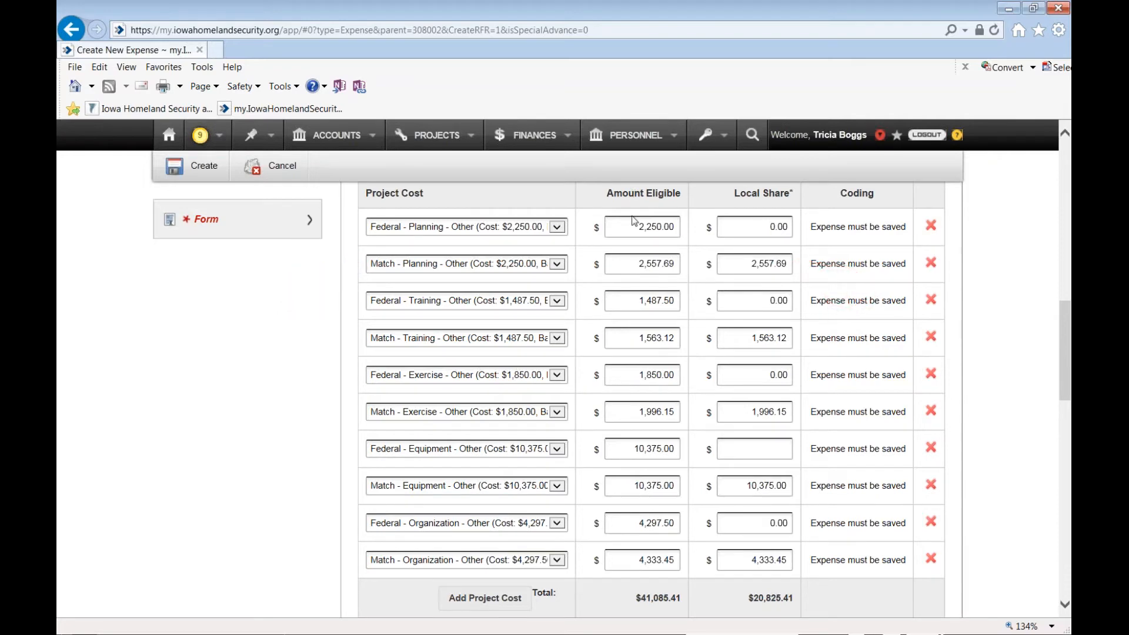
Compare the total of the eligible amounts with the Total Documented Amount of the expense
scroll(633, 221, "down", 2)
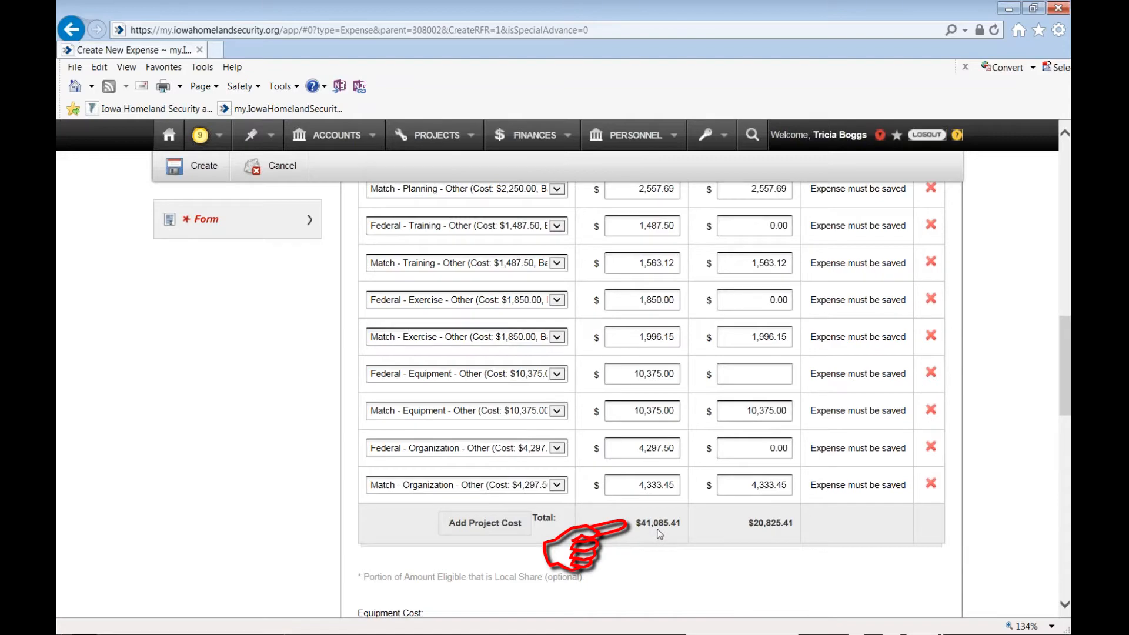
scroll(1008, 461, "down", 1)
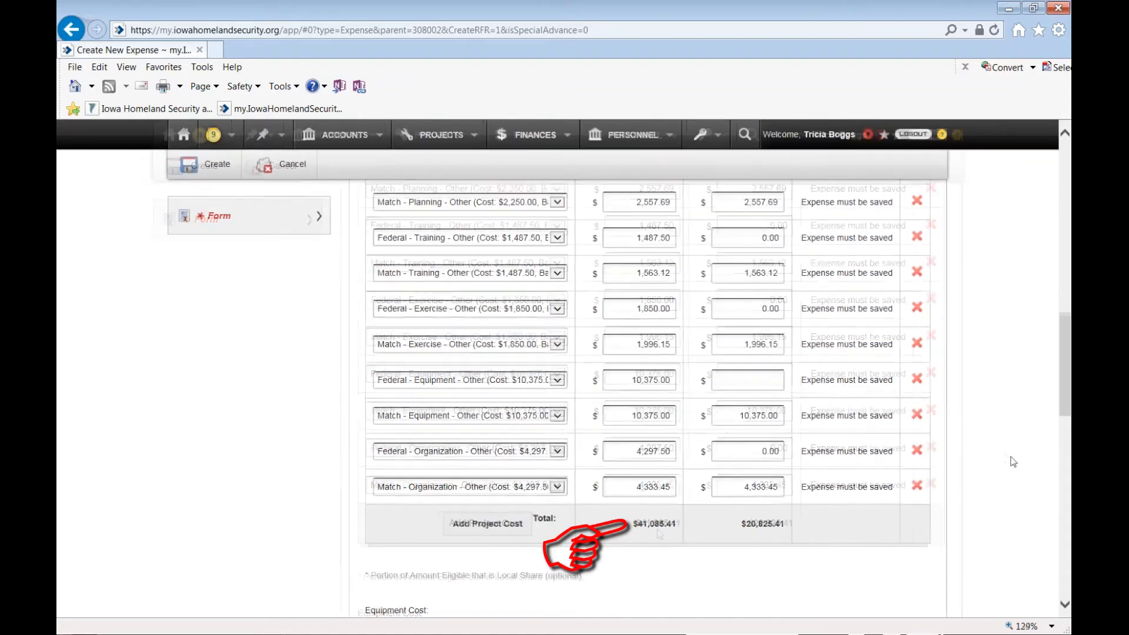
scroll(995, 456, "down", 2)
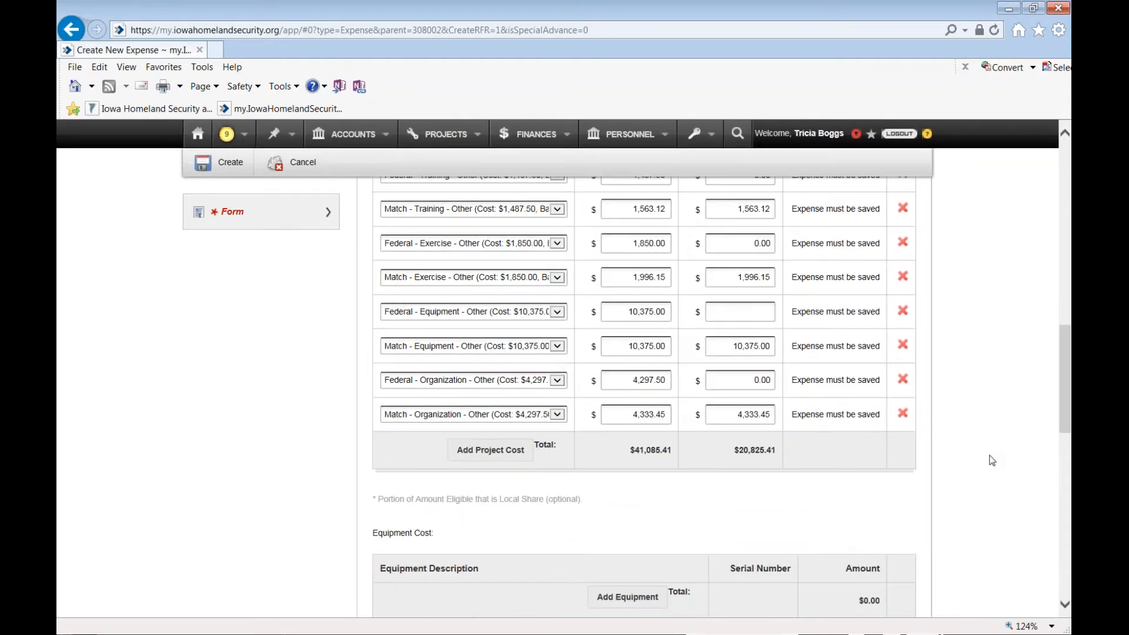
scroll(993, 460, "down", 3)
scroll(991, 461, "up", 5)
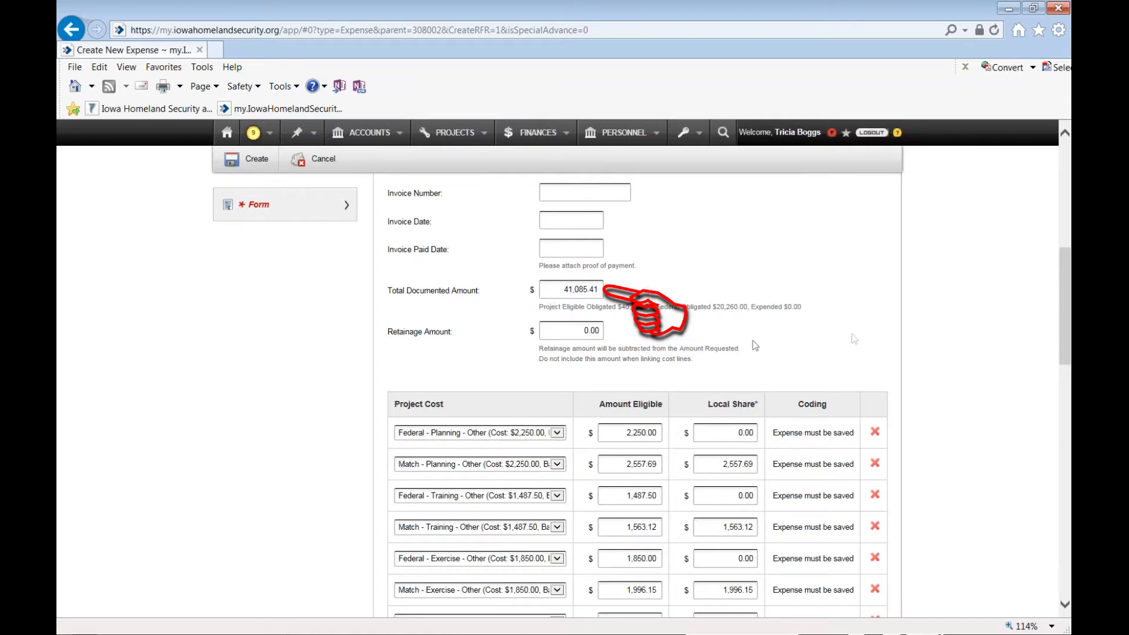
Examine the Share Break-down section, including its method, federal and local shares, and remaining amount
scroll(928, 318, "down", 5)
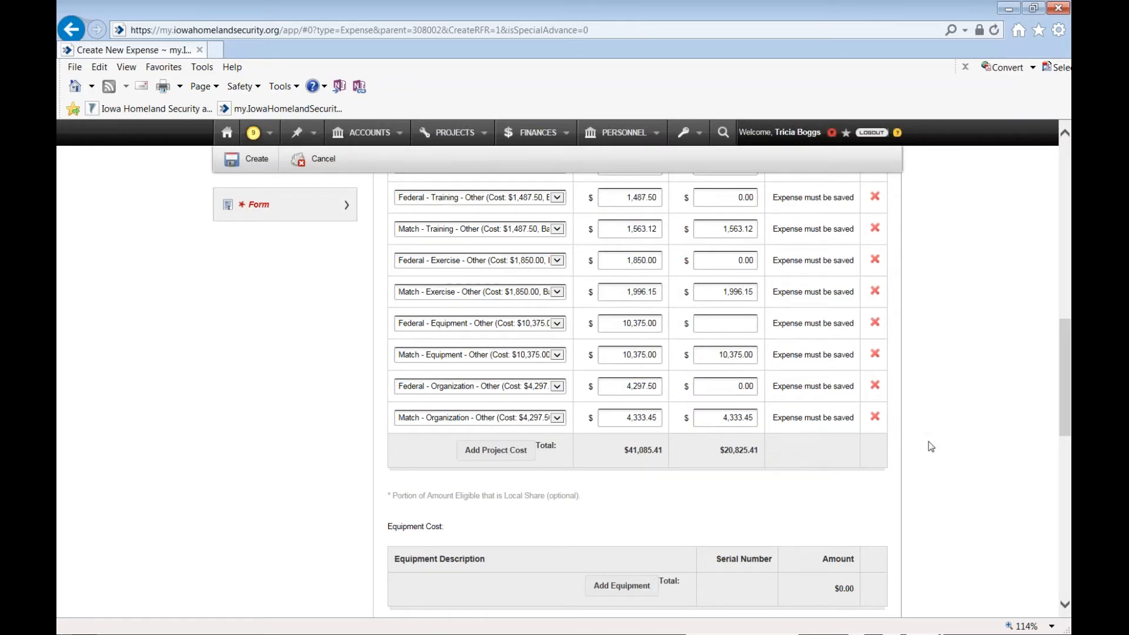
scroll(931, 447, "down", 3)
scroll(931, 447, "down", 2)
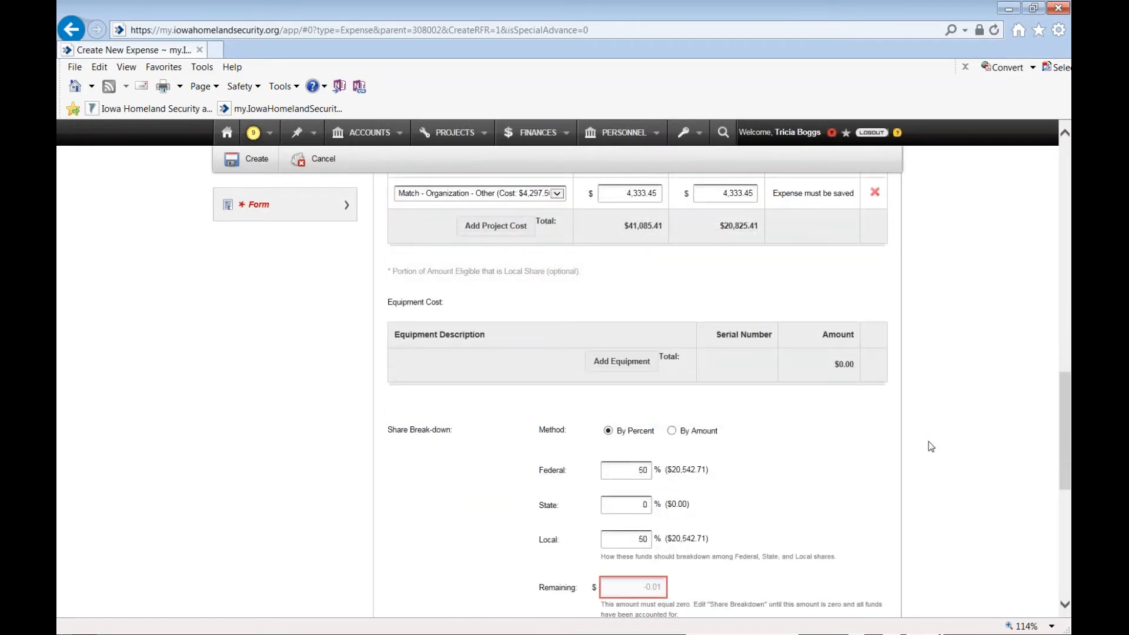
scroll(893, 426, "down", 3)
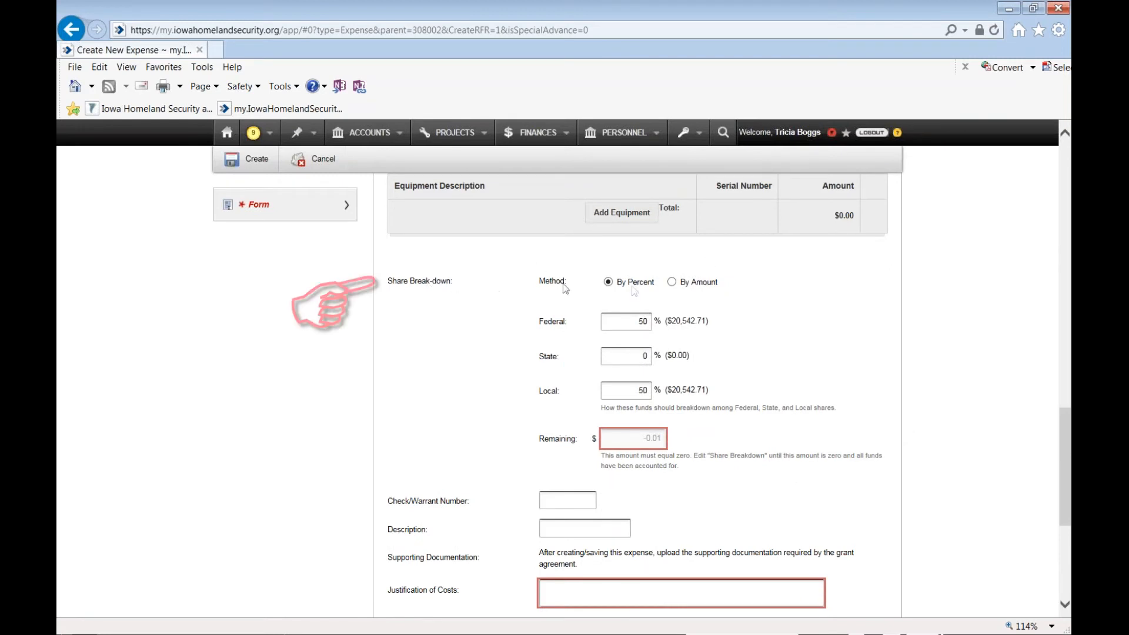
Switch the share break-down method to By Amount and enter the project costs' local share total, 20,825.41, as the Local share
left_click(671, 283)
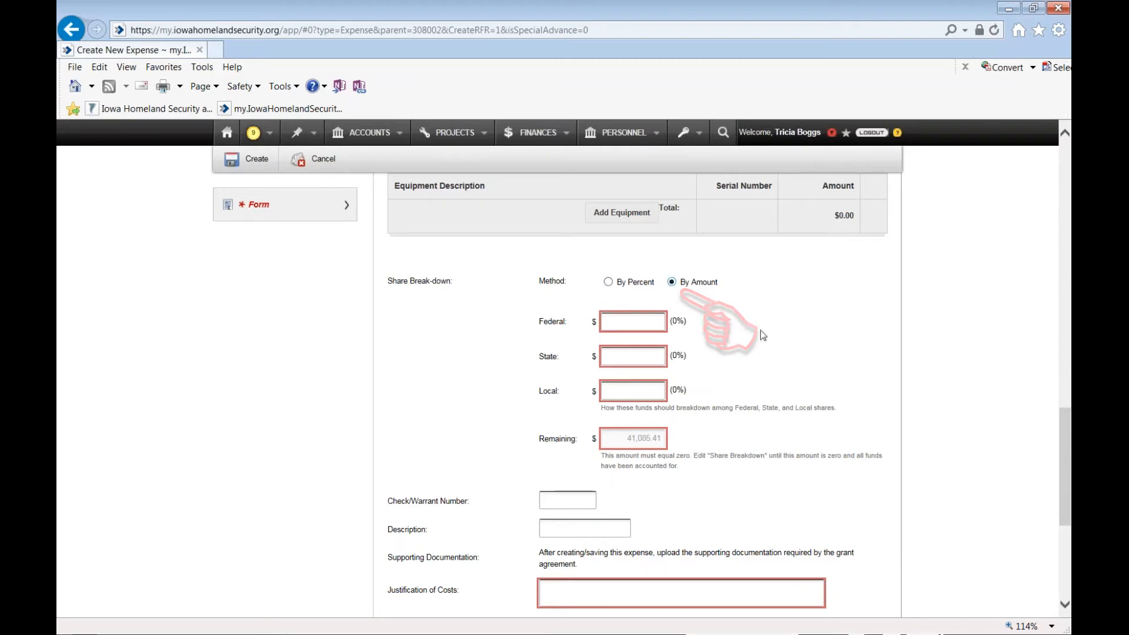
scroll(760, 336, "up", 2)
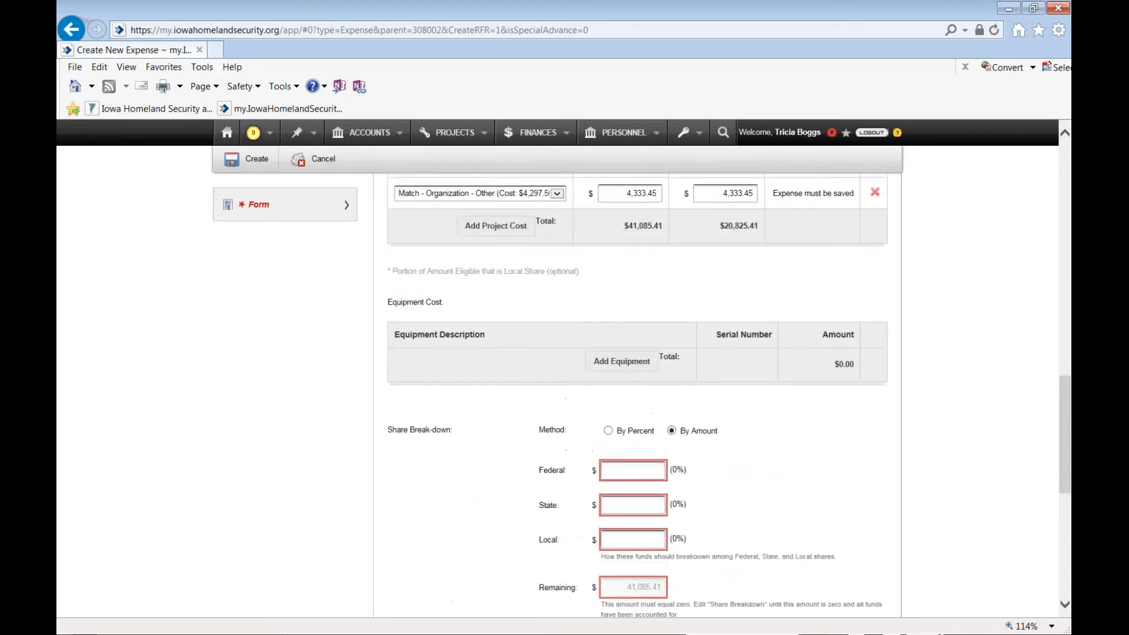
double_click(755, 227)
key("ctrl+c")
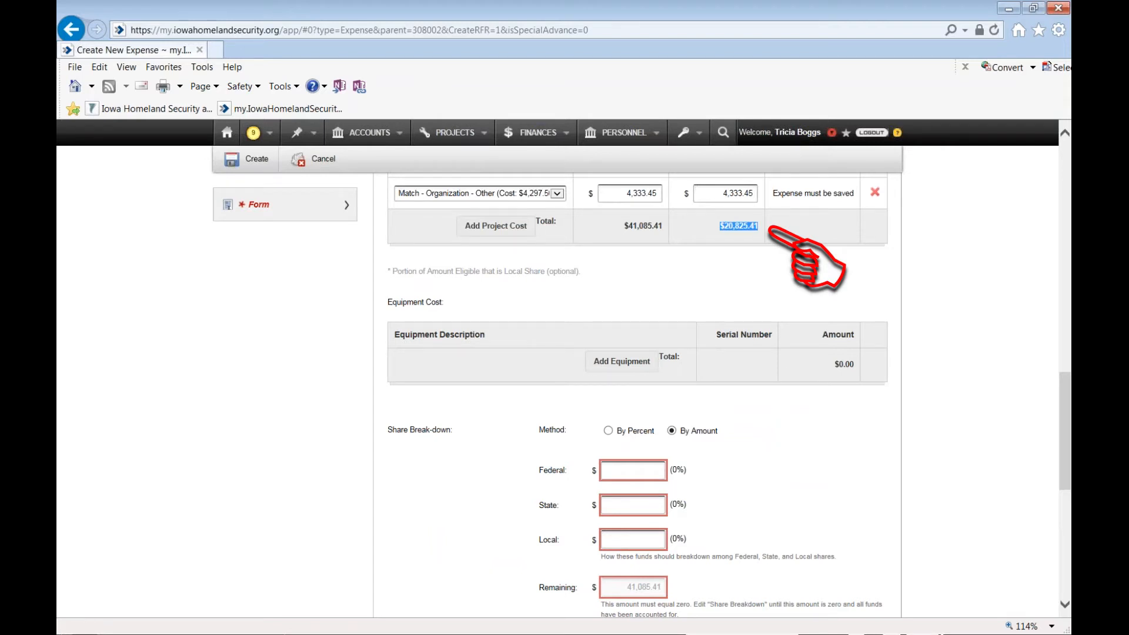
left_click(649, 539)
key("ctrl+v")
Set the State share to 0 and the Federal share to the remaining amount of 20,260.00
left_click(642, 504)
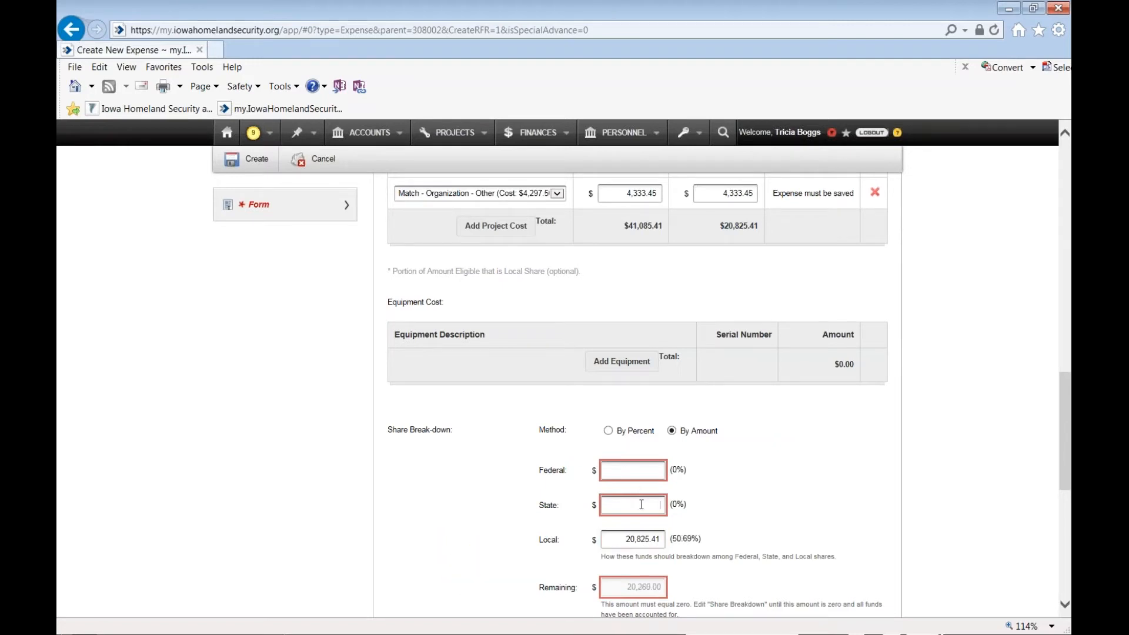
type("0")
left_click(721, 507)
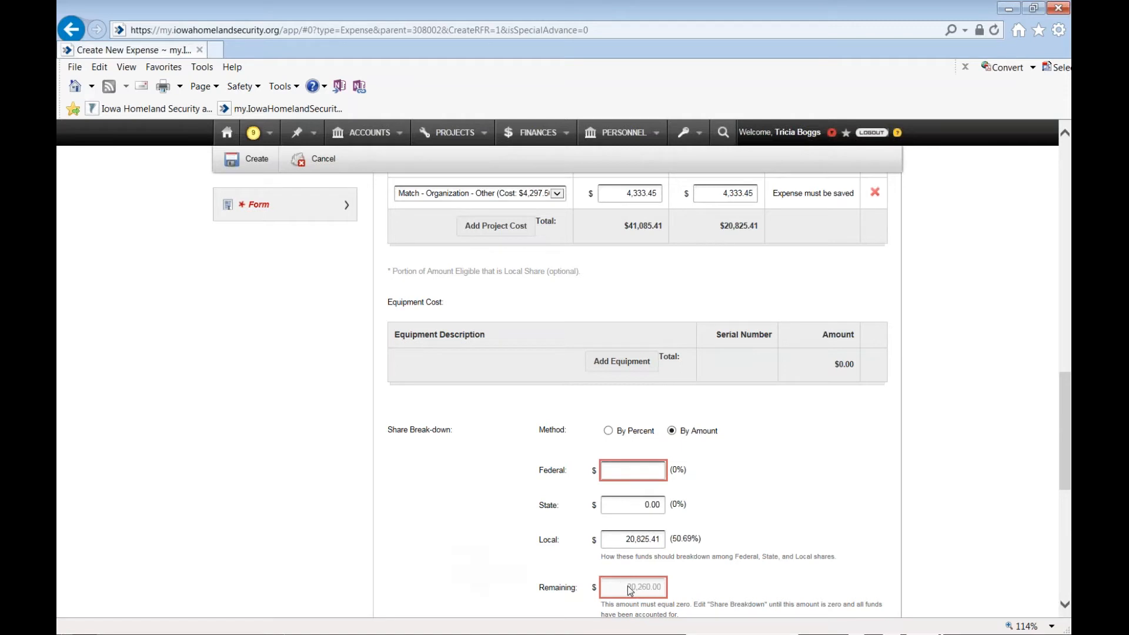
double_click(665, 591)
key("ctrl+c")
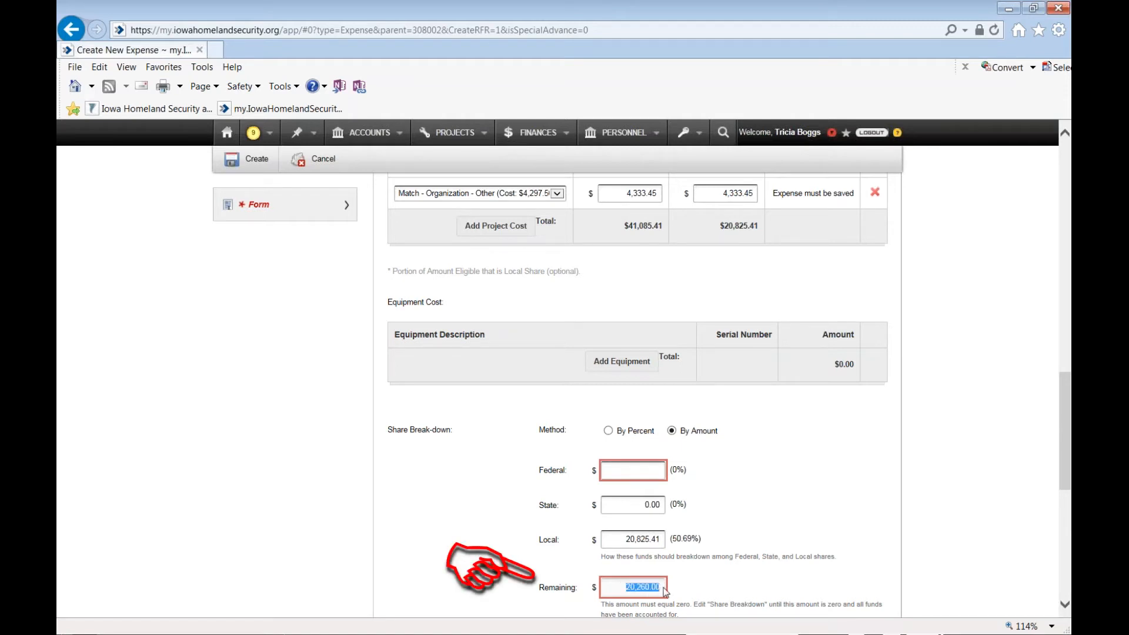
left_click(642, 471)
key("ctrl+v")
left_click(764, 464)
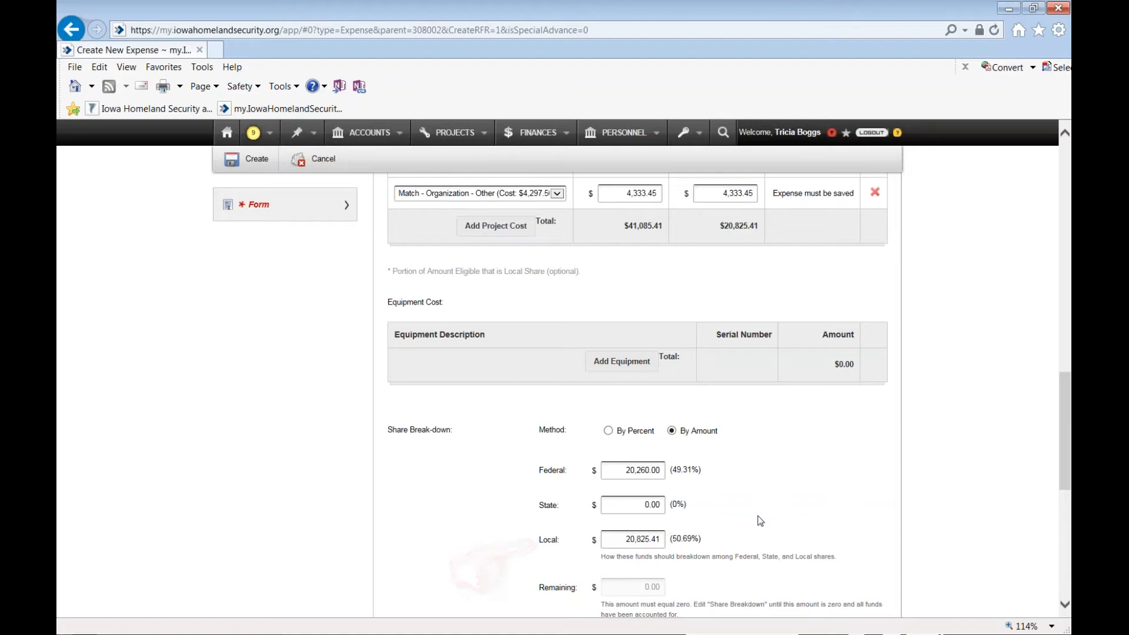
Try a Match - Organization eligible amount of 4,333.40 and compare the cost line total with the Total Documented Amount
scroll(759, 517, "down", 3)
scroll(758, 520, "down", 2)
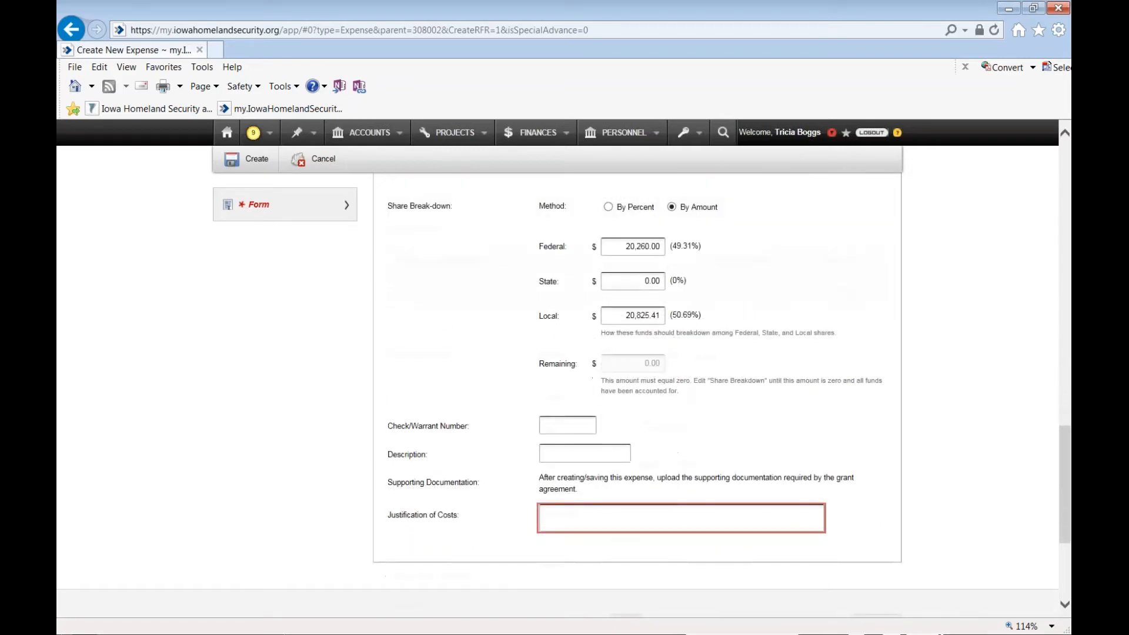
scroll(638, 394, "up", 10)
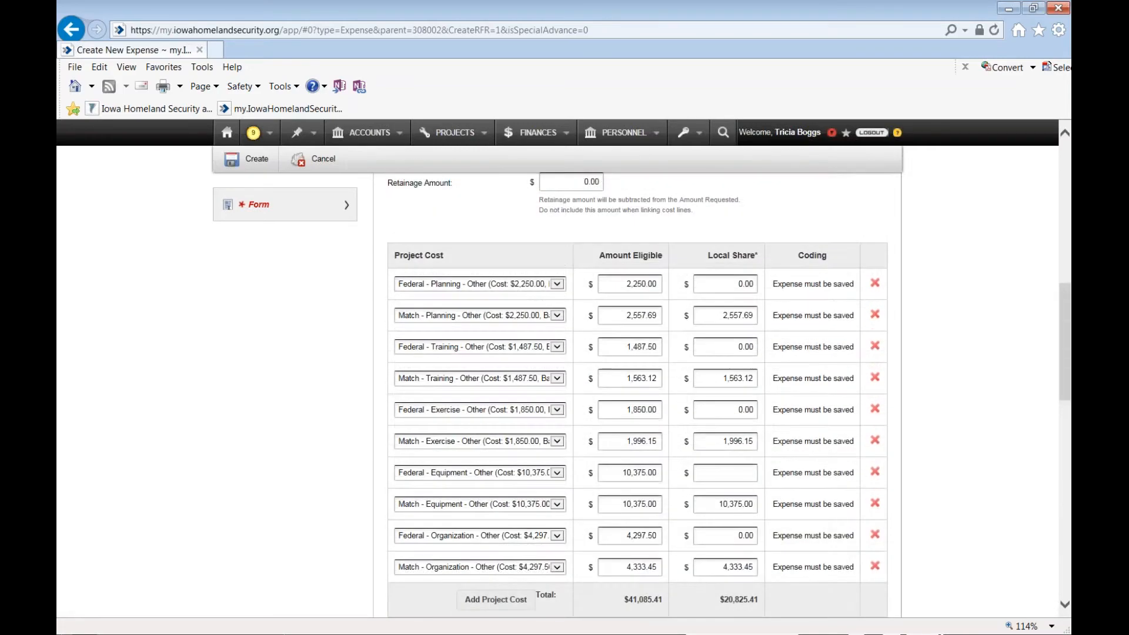
scroll(758, 517, "up", 2)
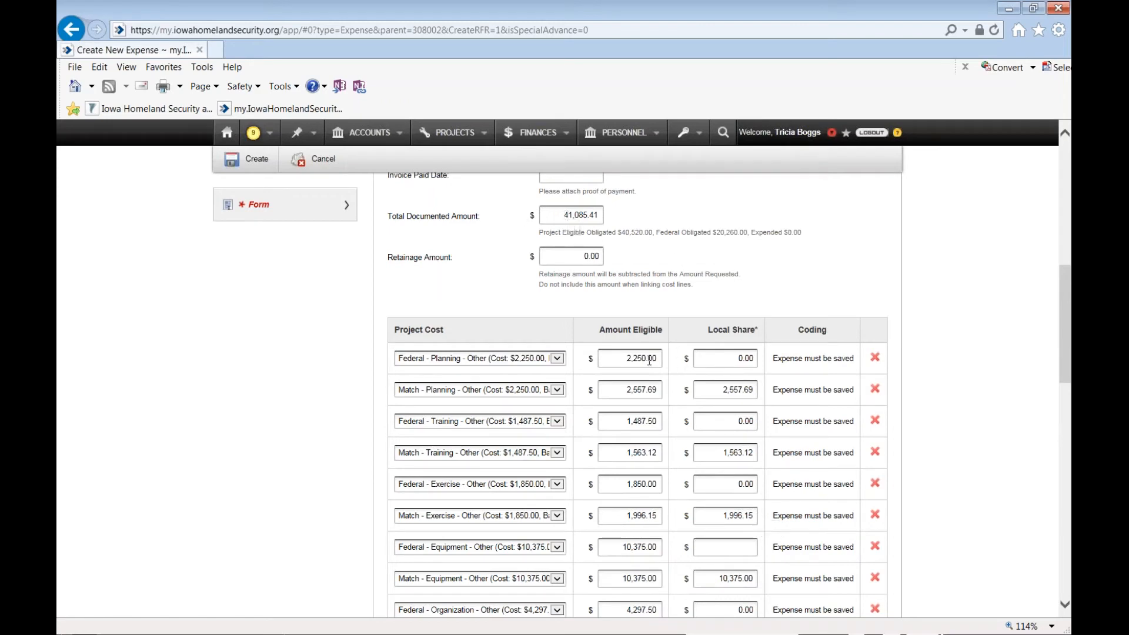
scroll(649, 360, "down", 3)
left_click(657, 492)
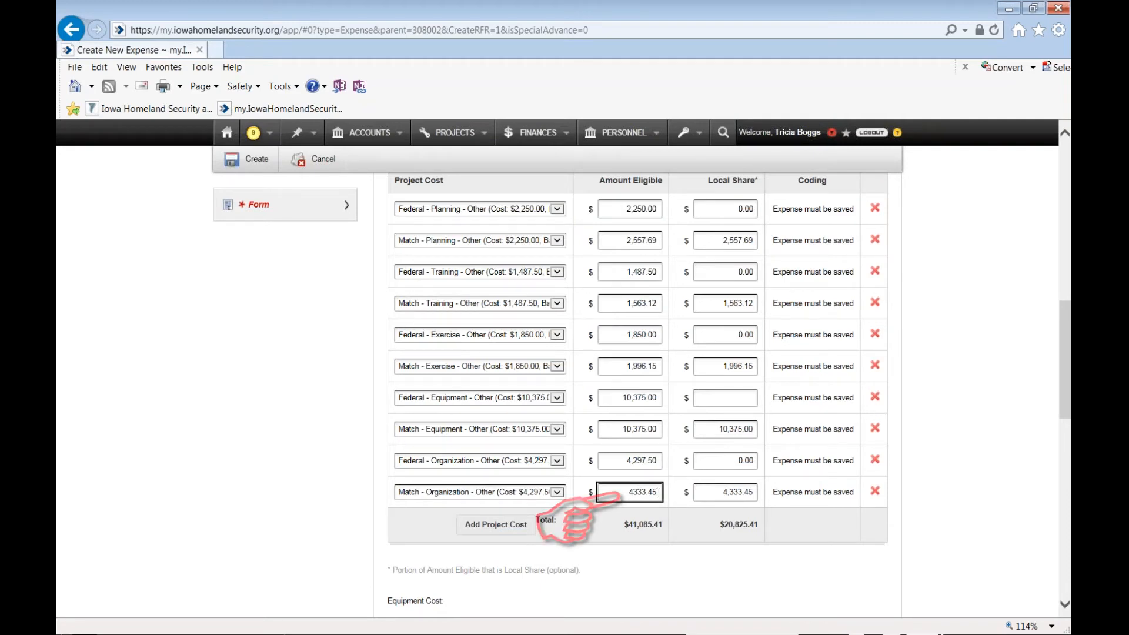
key("BackSpace")
type("0")
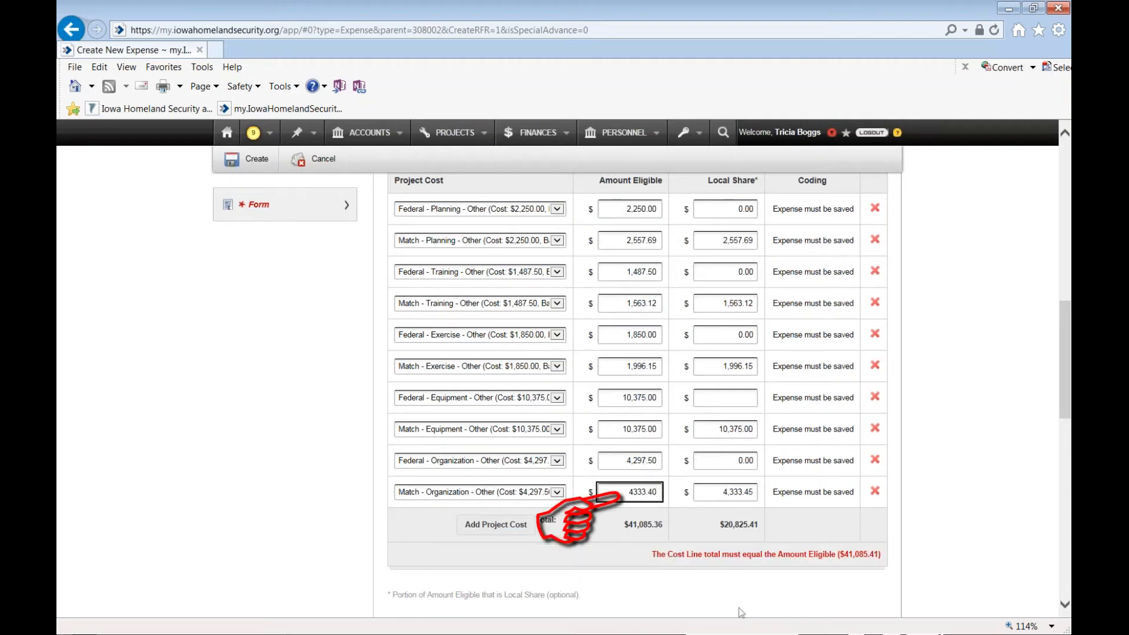
left_click(730, 588)
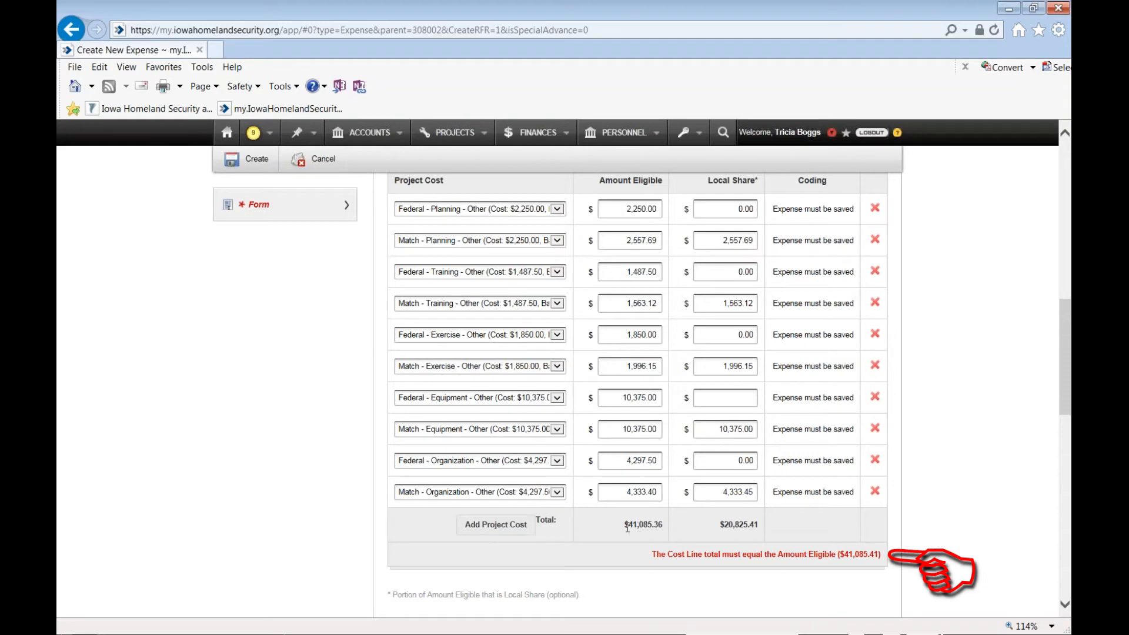
left_click_drag(624, 525, 663, 527)
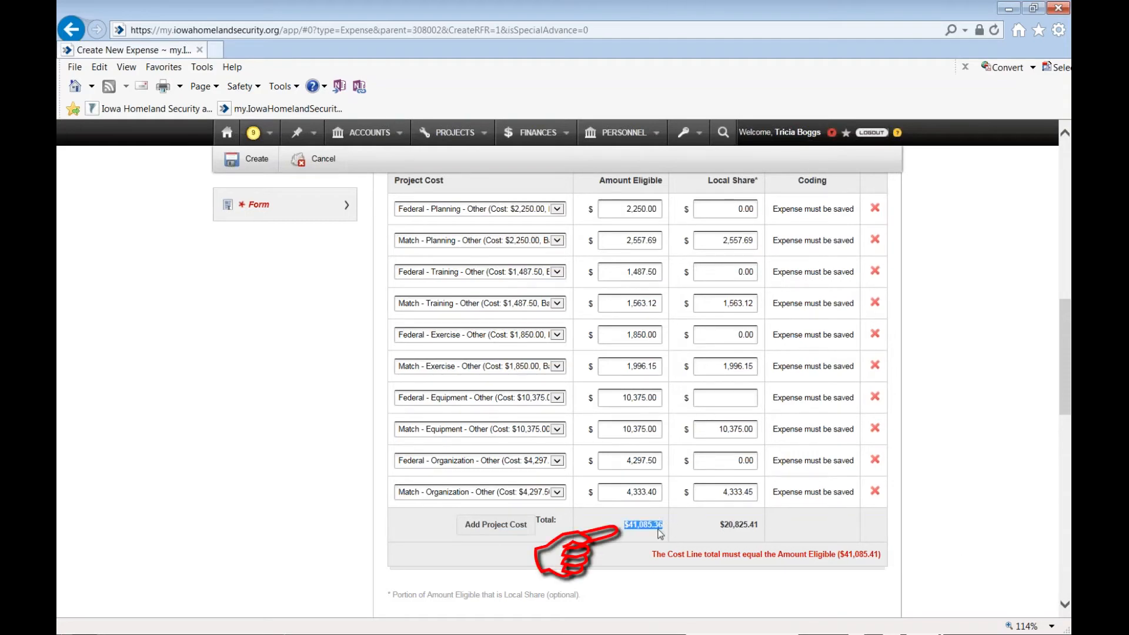
scroll(660, 533, "up", 4)
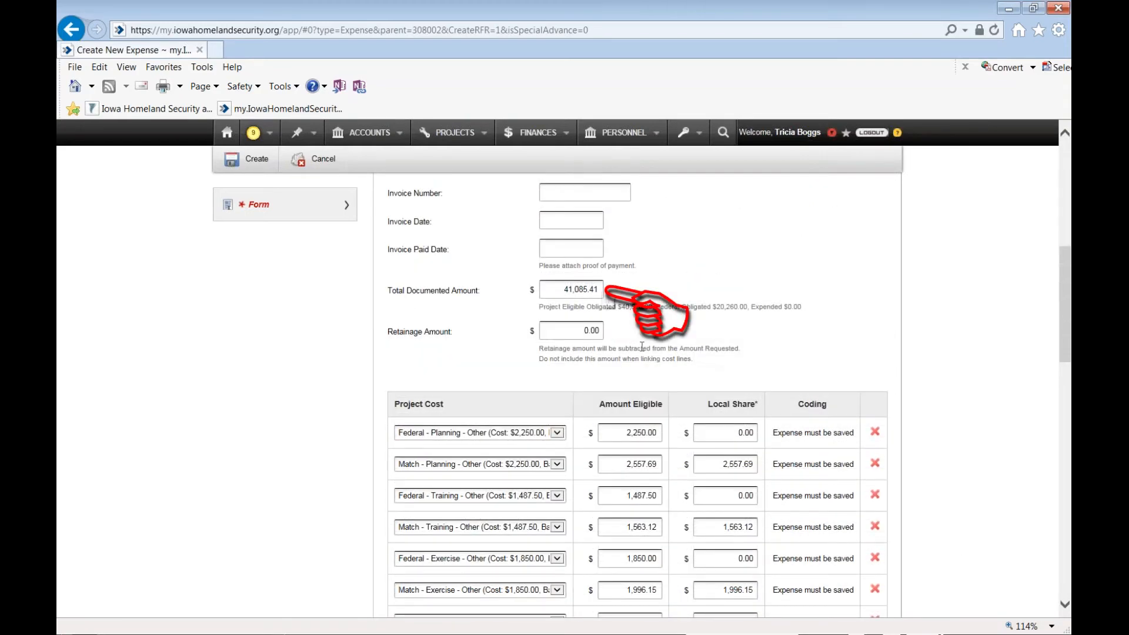
Restore the Match - Organization eligible amount to 4,333.45
scroll(641, 347, "down", 4)
left_click(658, 491)
left_click(657, 492)
key("BackSpace")
type("5")
left_click(700, 565)
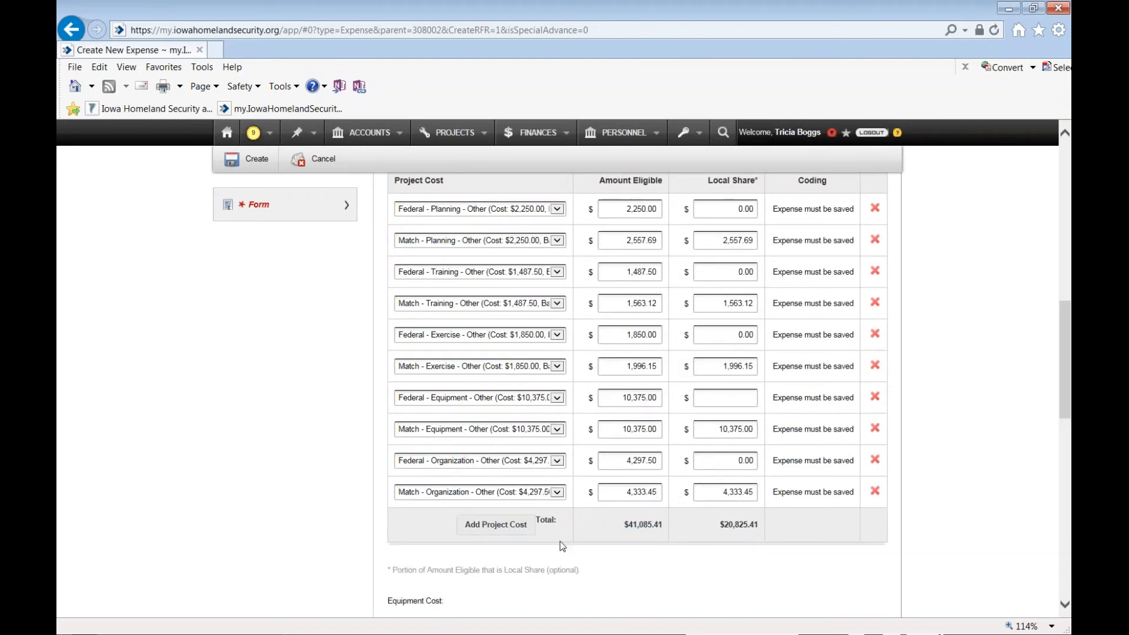
Add an equipment cost line described as "audio conferencing system" with serial number test1234 and an amount of 20,750
scroll(600, 554, "down", 1)
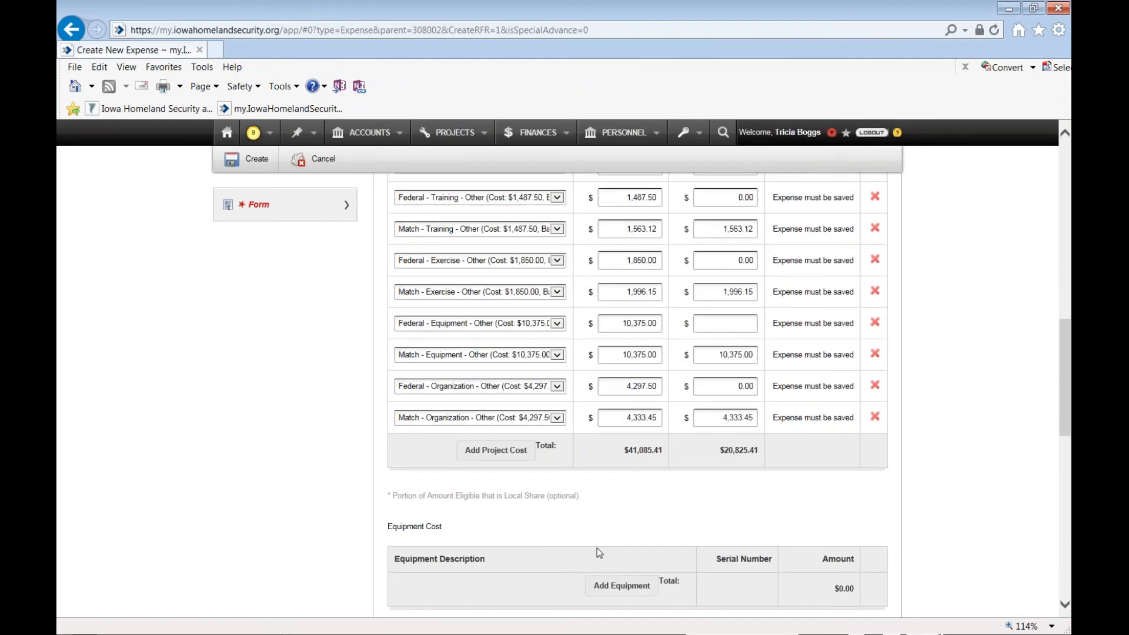
scroll(599, 553, "down", 1)
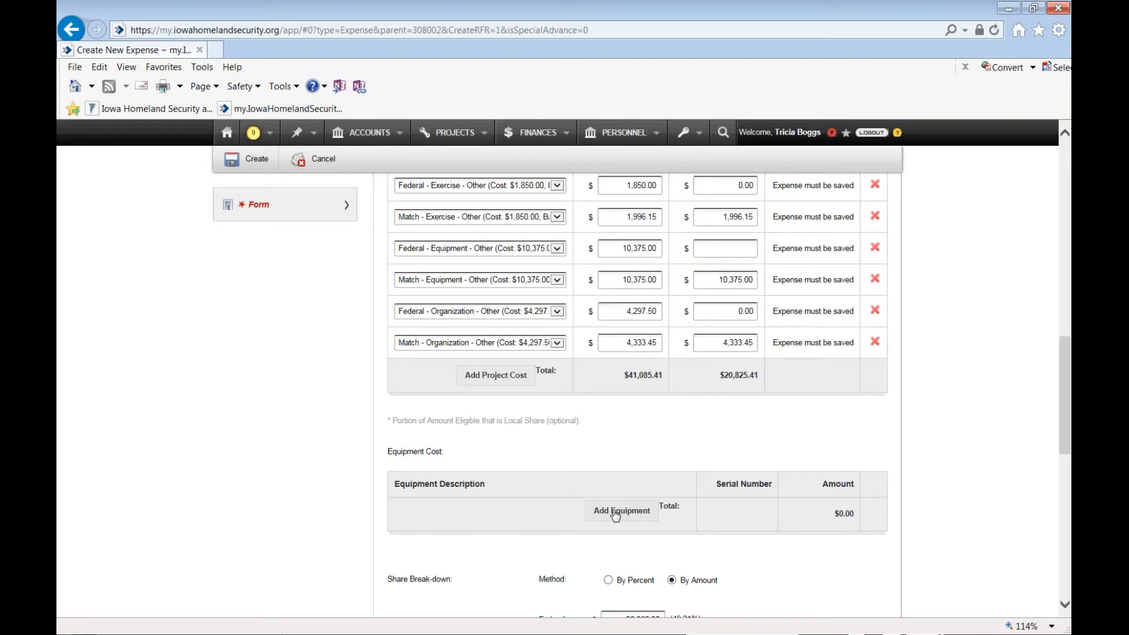
key("alt+Tab")
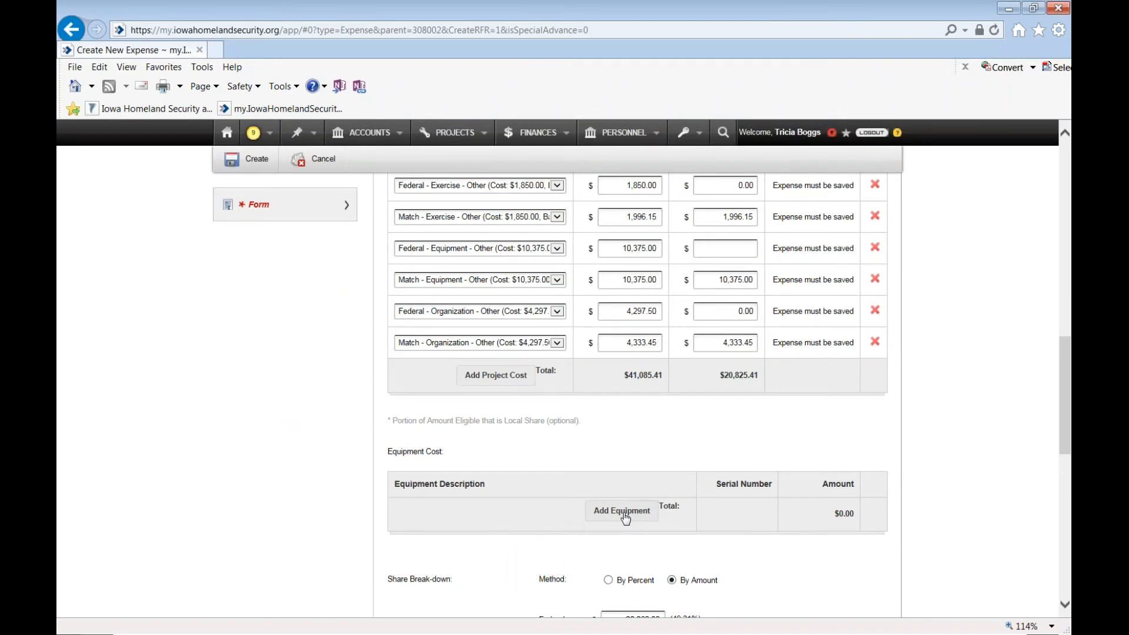
left_click(625, 513)
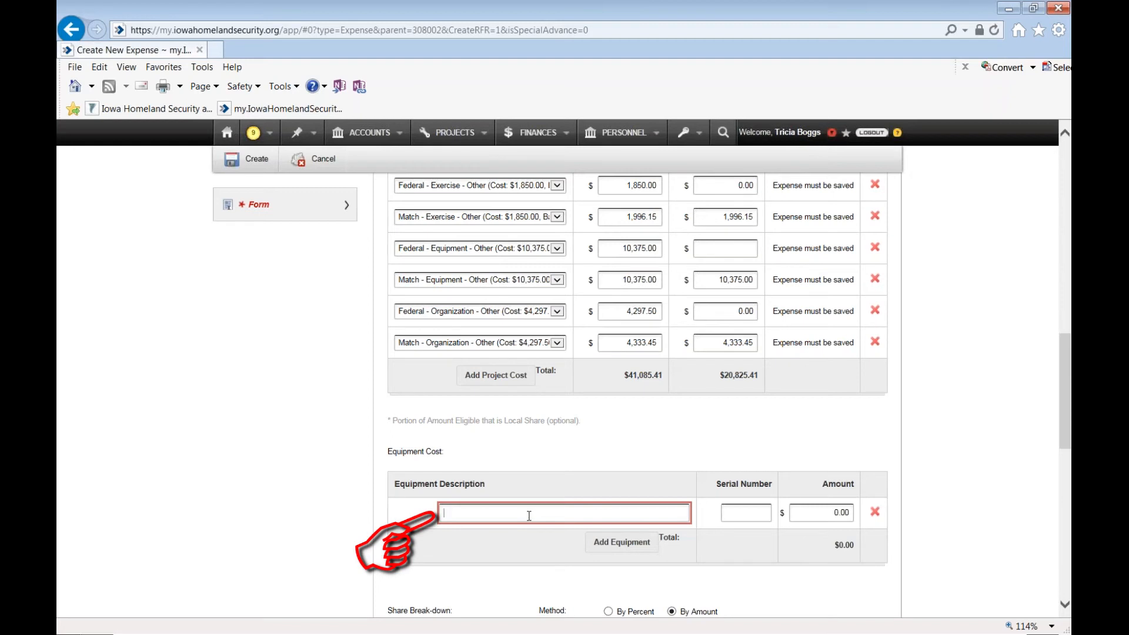
type("audio conferencing system")
key("Tab")
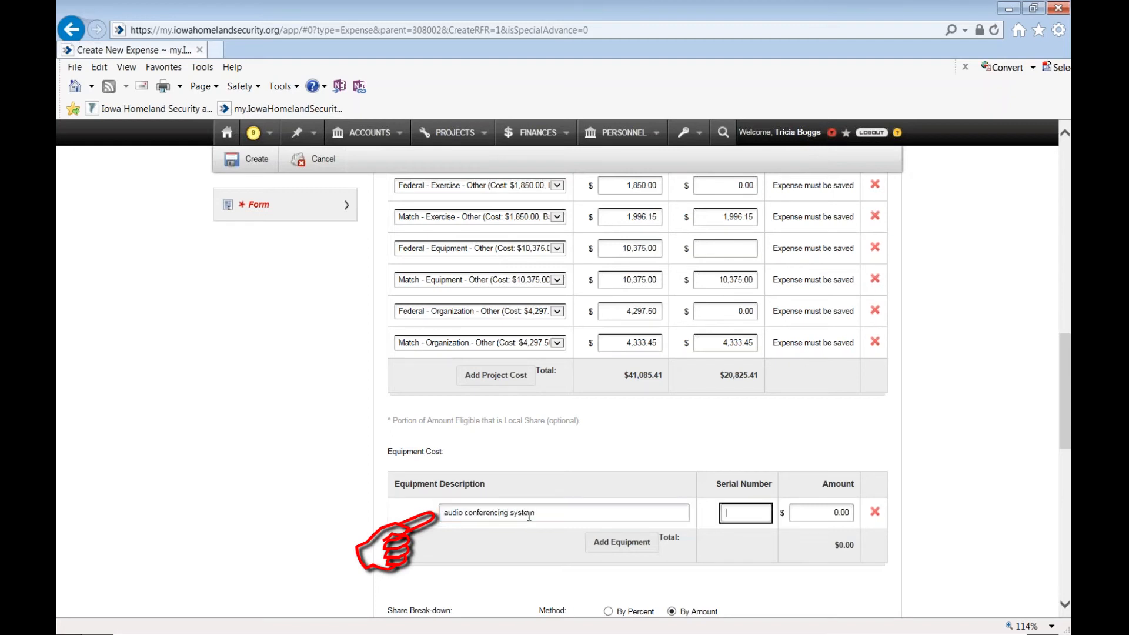
type("test1234")
key("Tab")
type("20750")
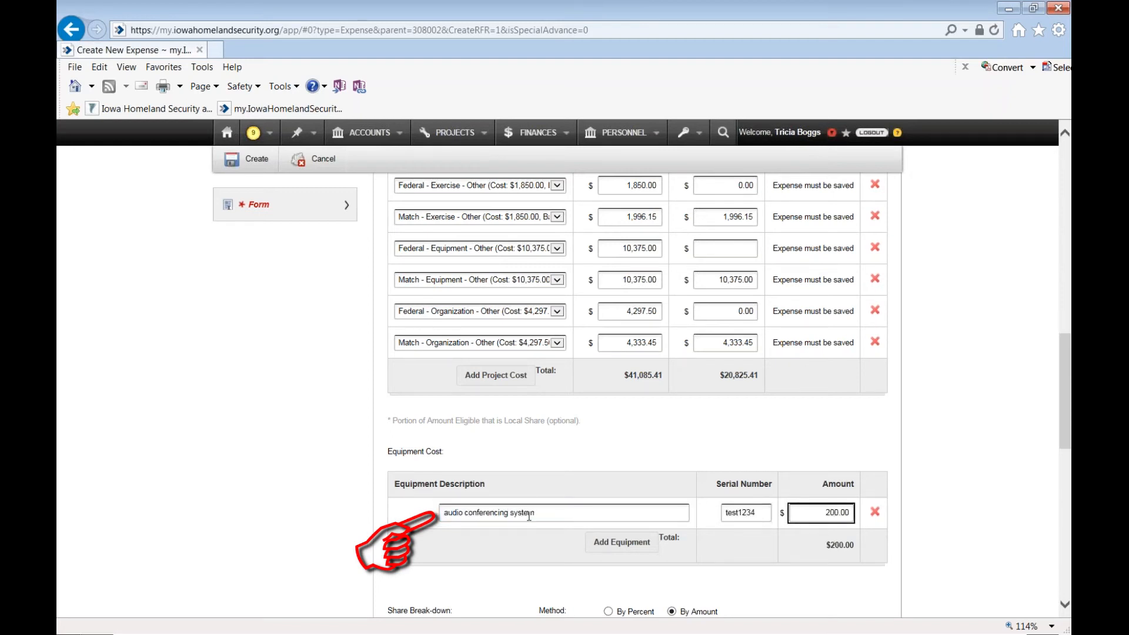
key("Tab")
Enter "qtrs. 1-3" as the Justification of Costs and create the expense
scroll(933, 532, "down", 5)
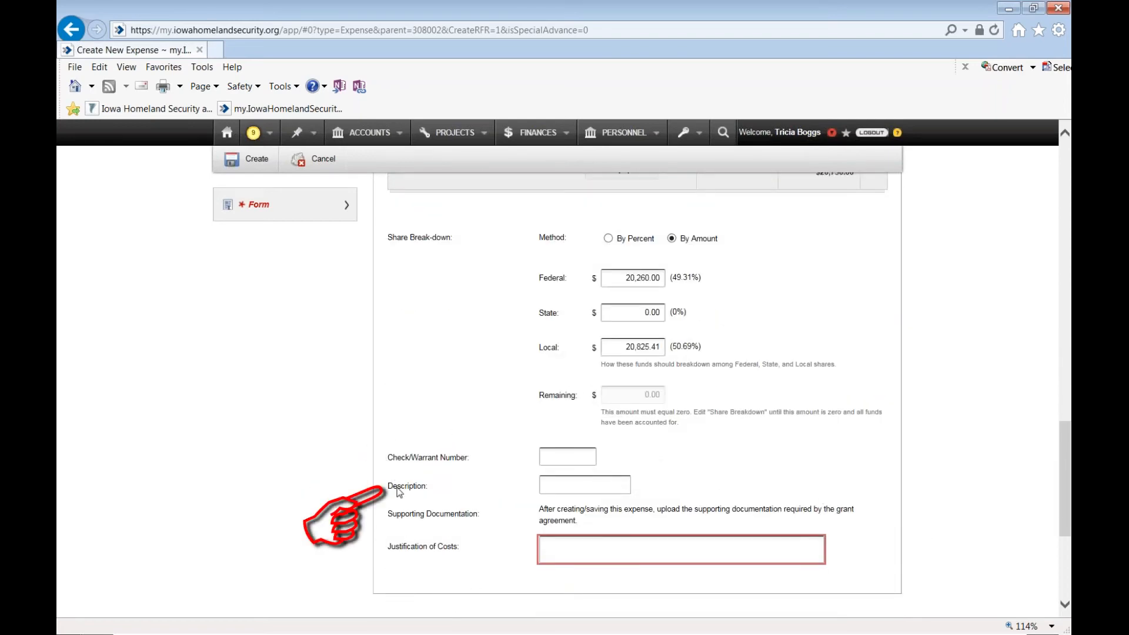
left_click(583, 547)
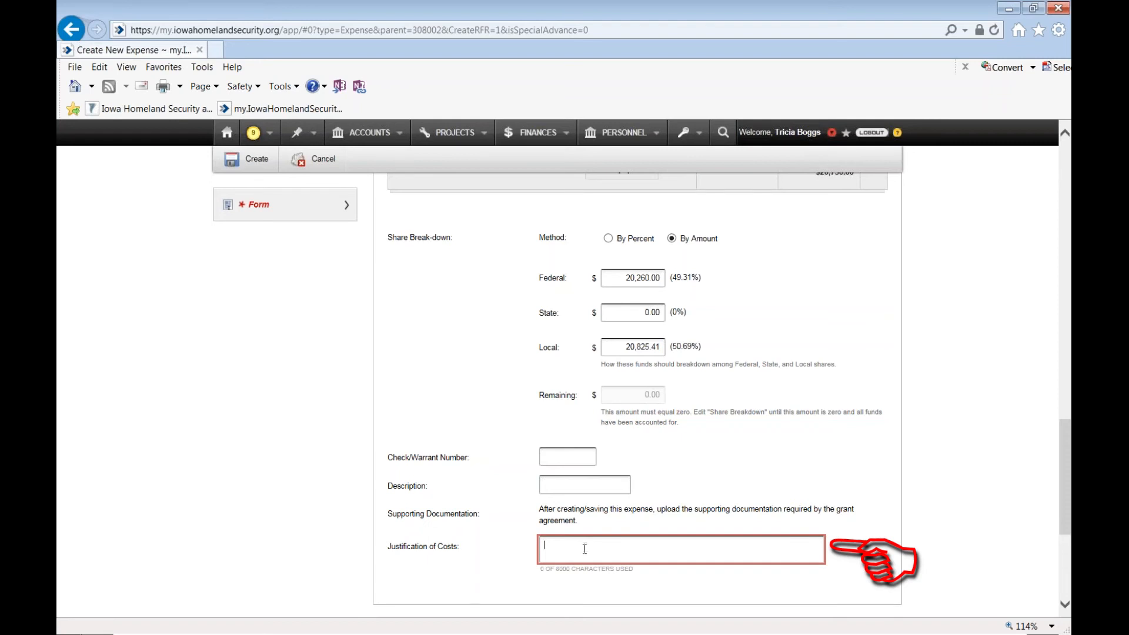
type("qu")
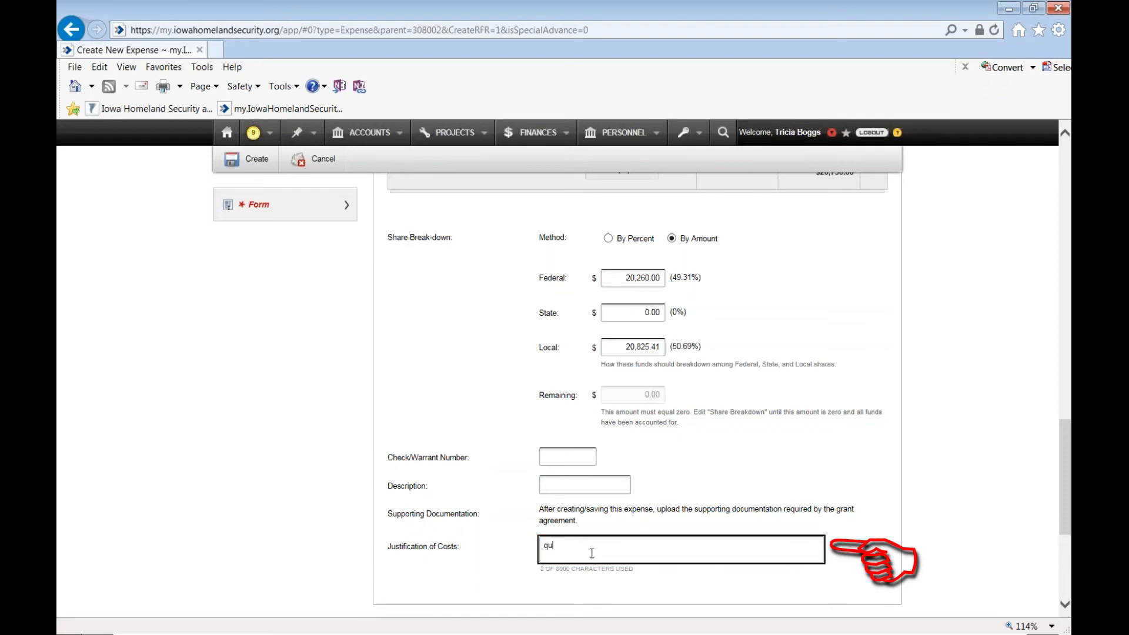
type("rs. 1-3")
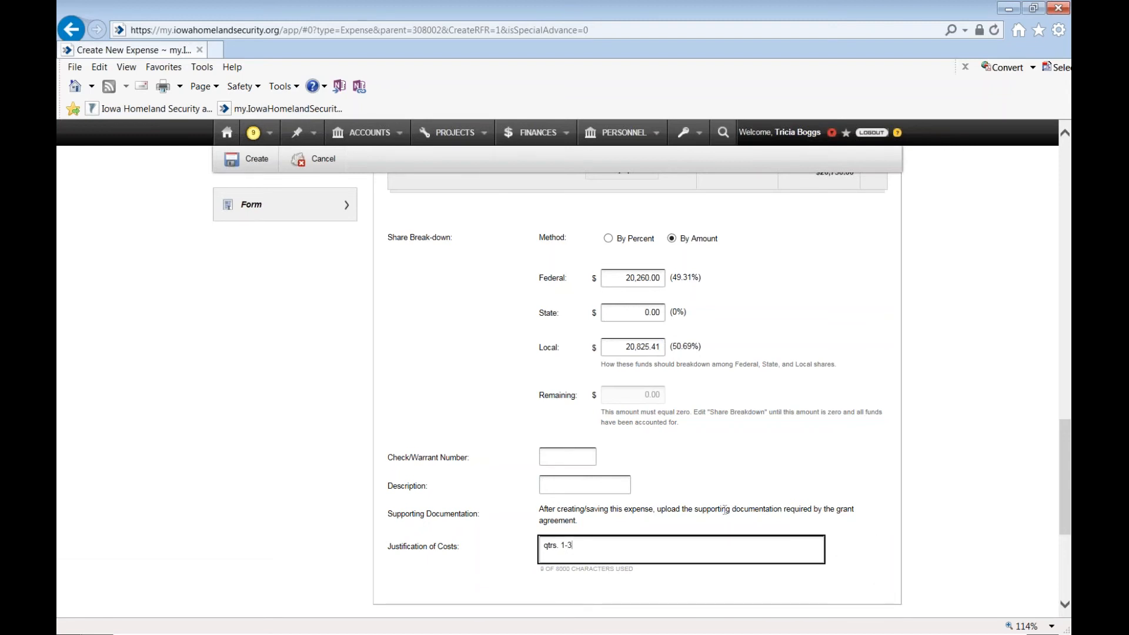
scroll(724, 509, "down", 2)
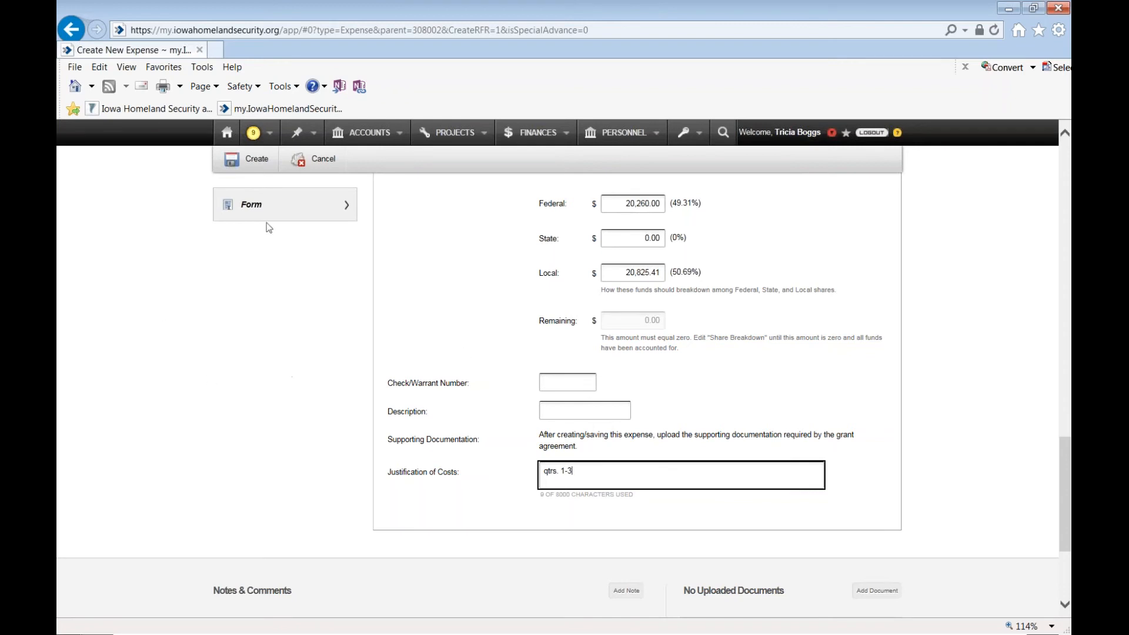
left_click(265, 168)
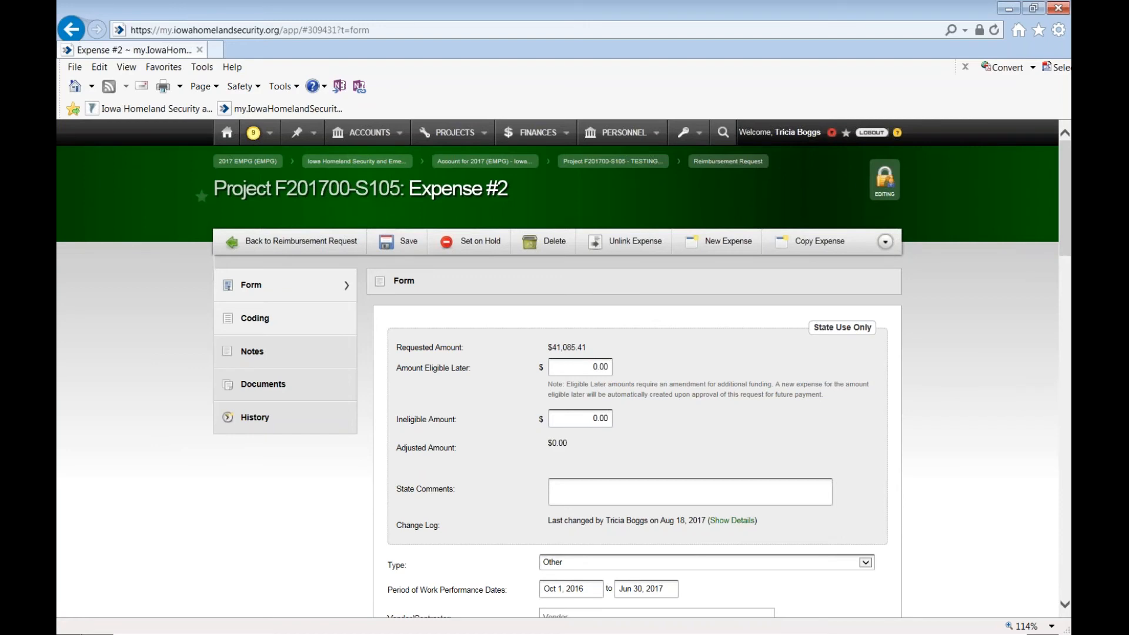
Prepare a printout of the entire expense form without notes, and cancel it at the printer selection
left_click(886, 243)
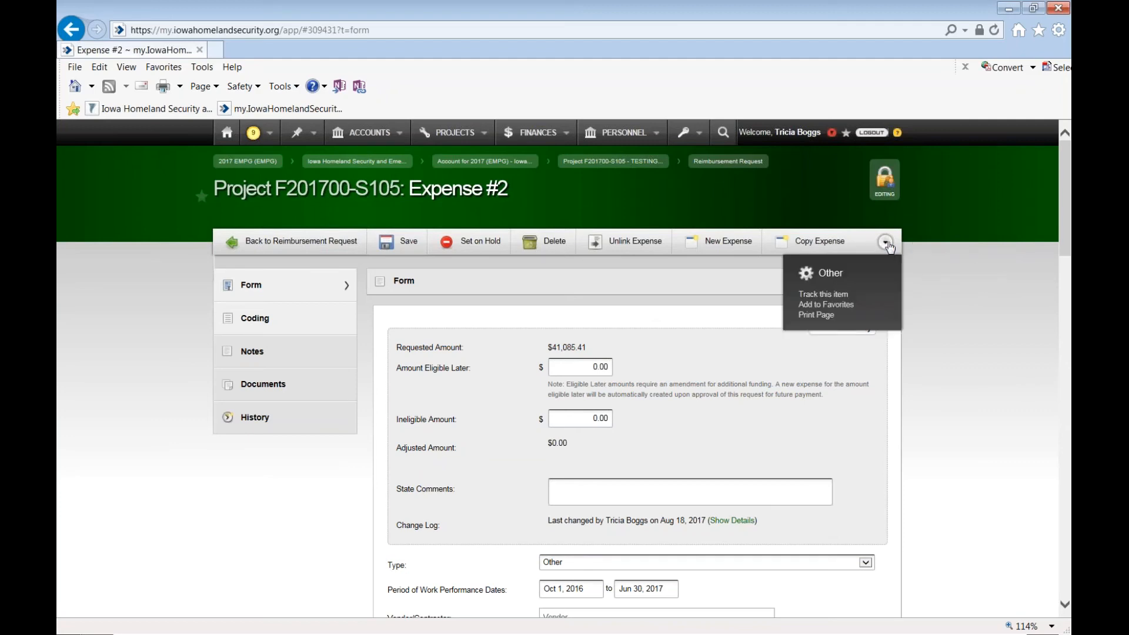
left_click(831, 316)
left_click(453, 357)
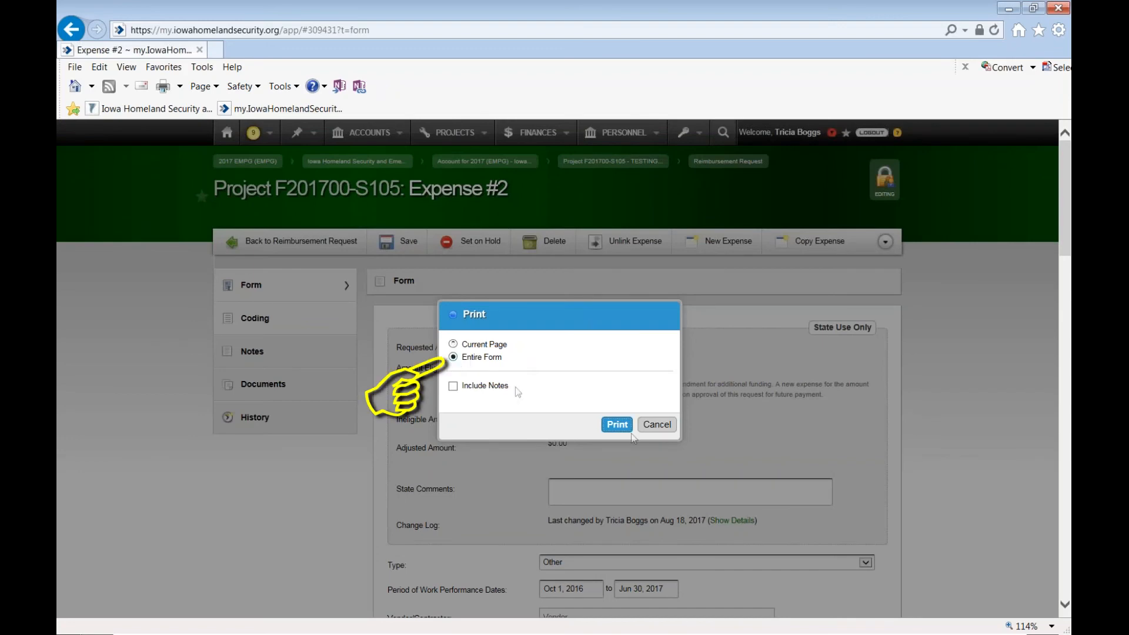
left_click(617, 424)
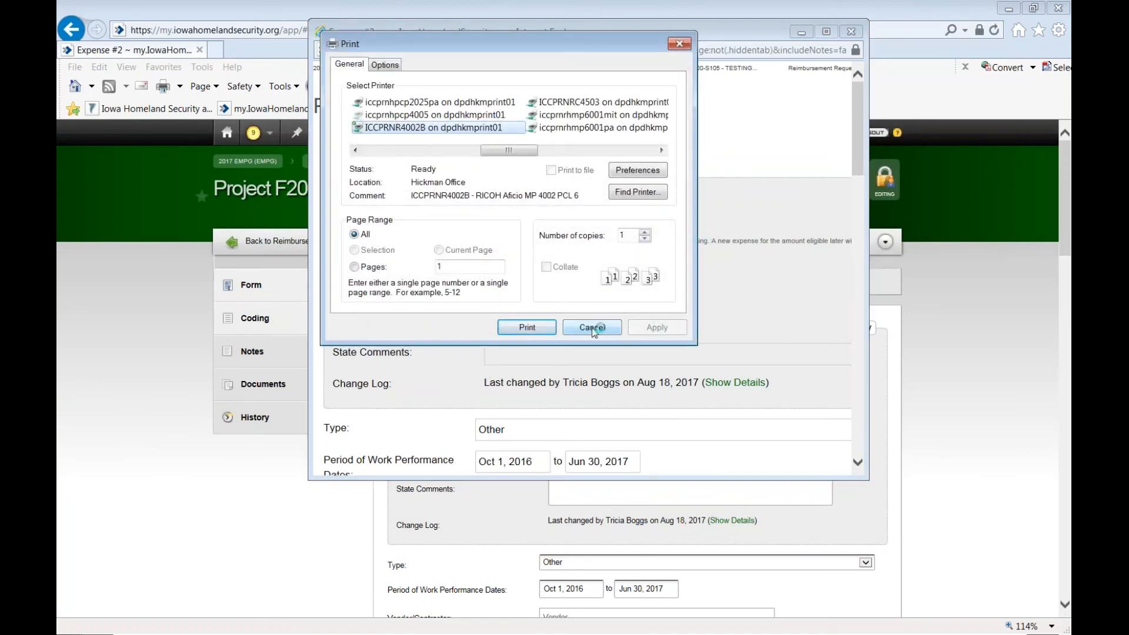
left_click(592, 329)
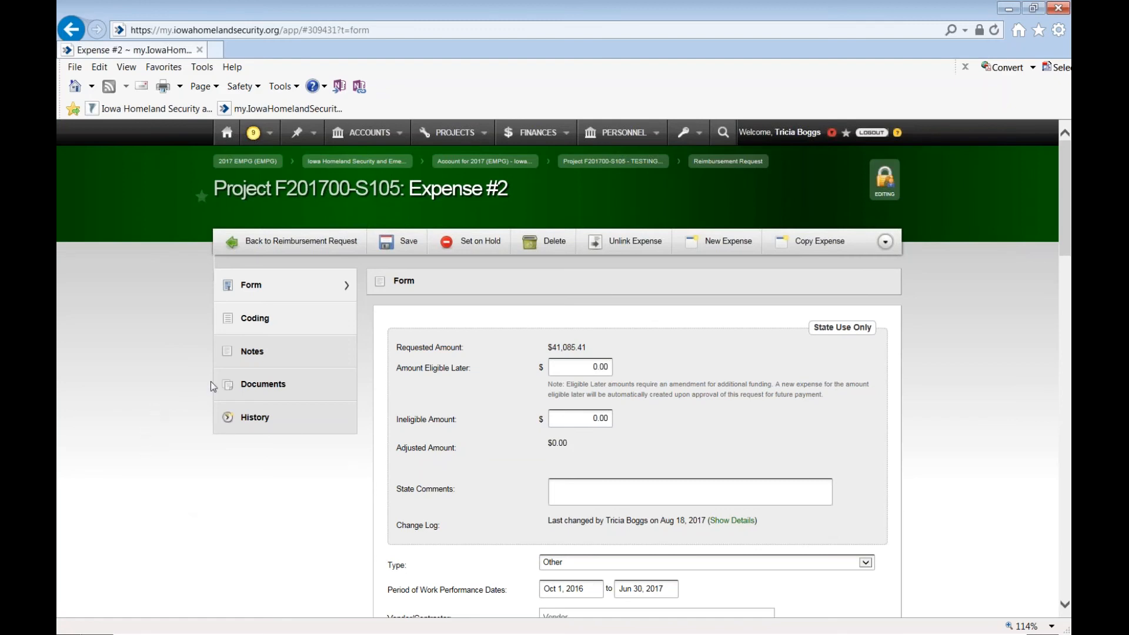
Upload "Example Markedup Expenditure Report" from the Documents library to the expense's documents as Supporting Documentation
left_click(280, 386)
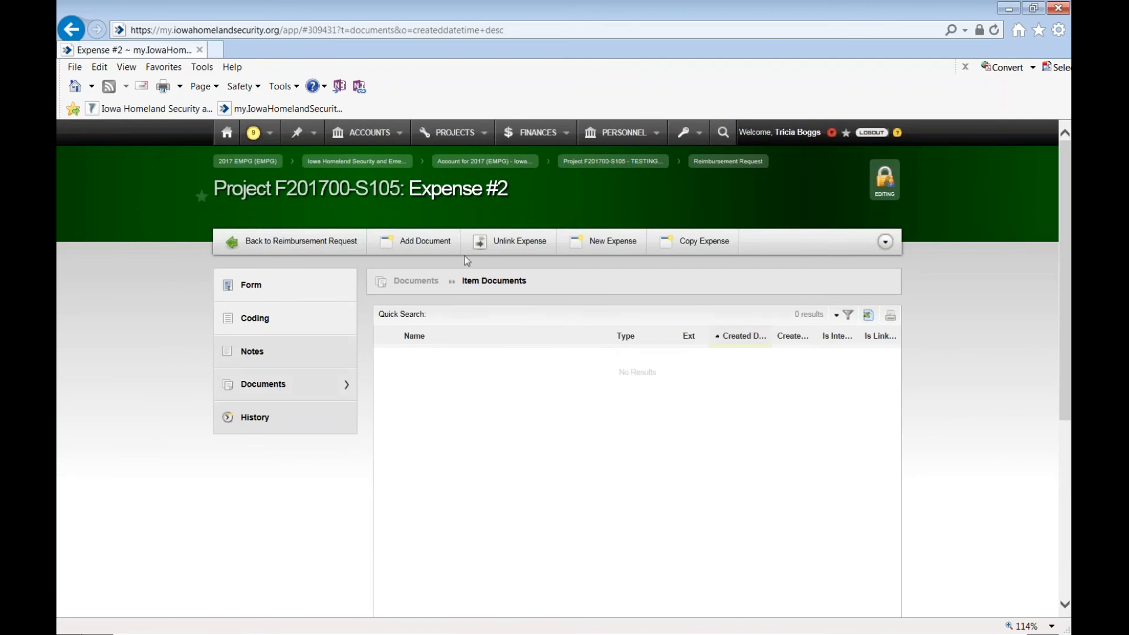
left_click(438, 243)
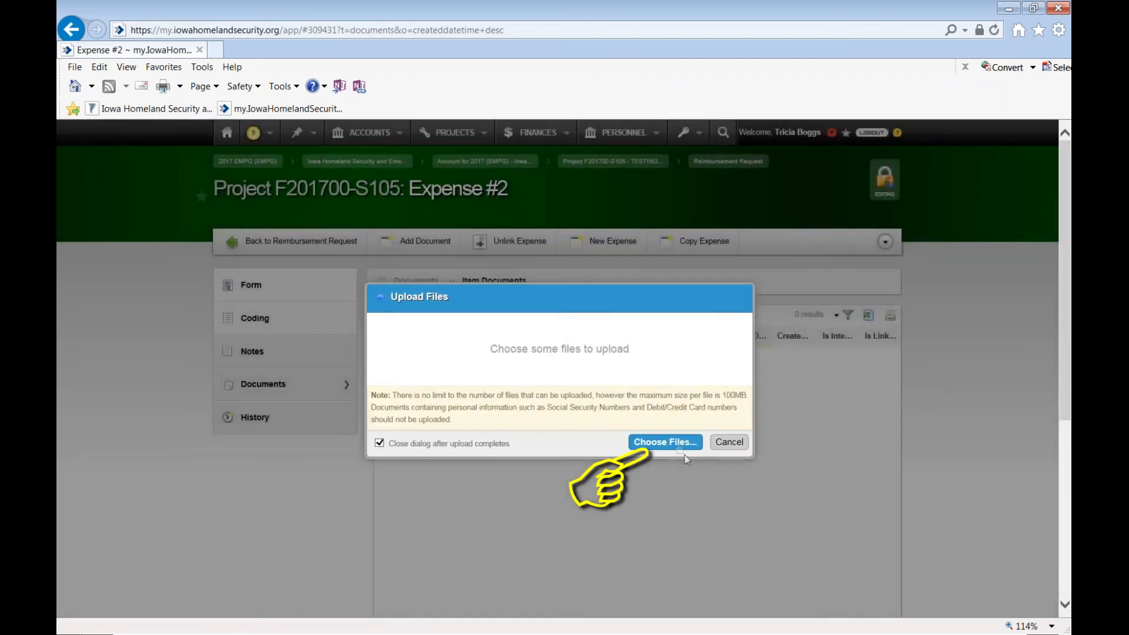
left_click(665, 442)
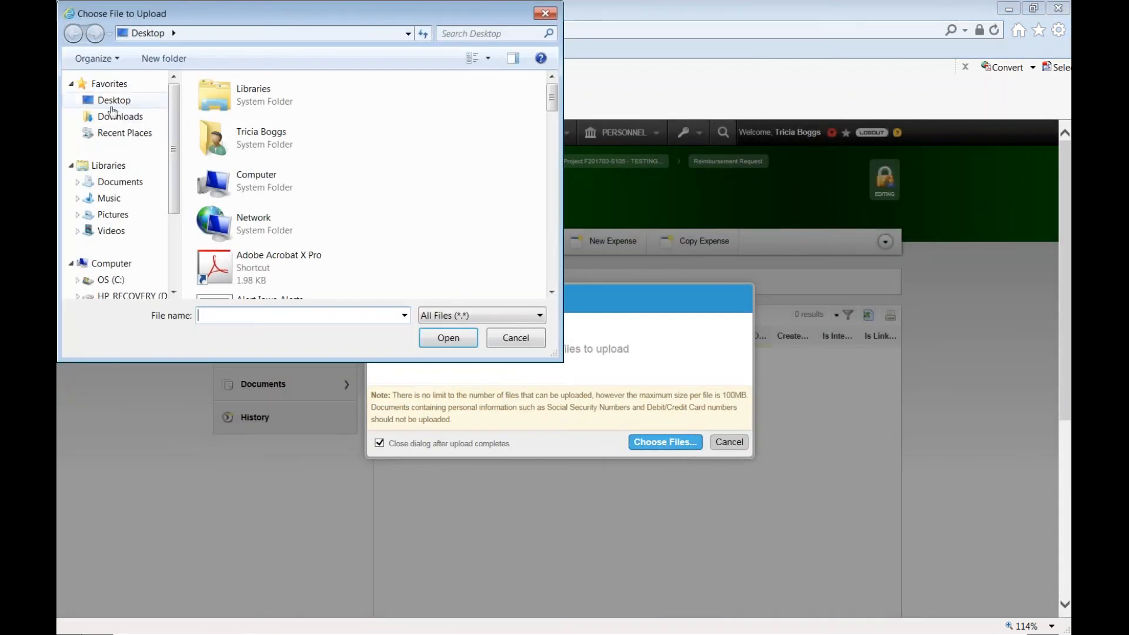
left_click(115, 182)
left_click(348, 235)
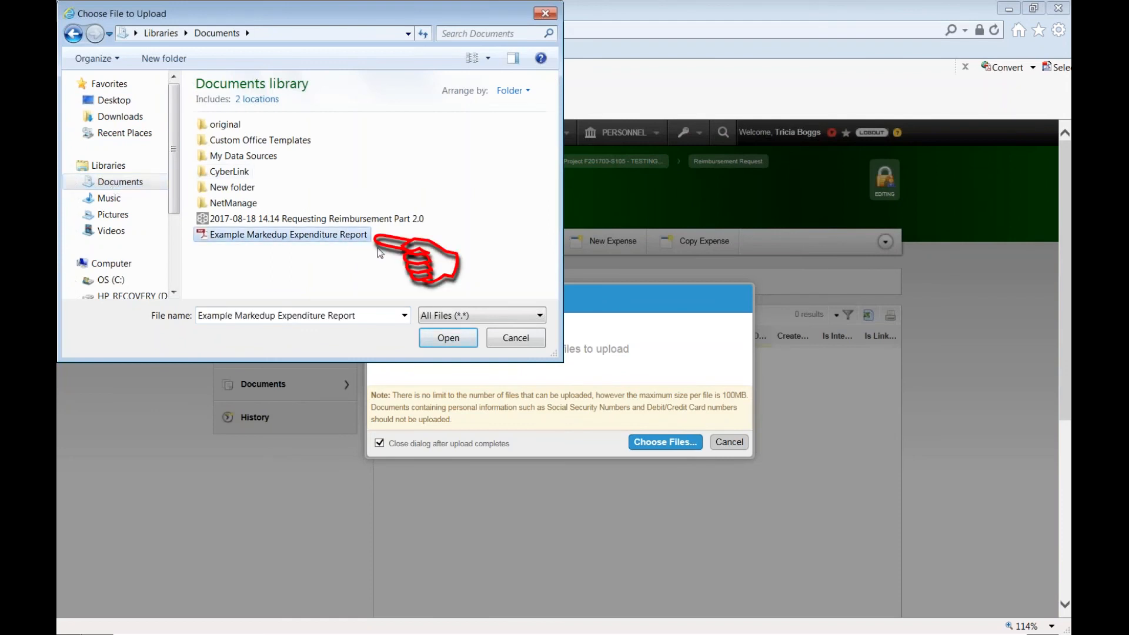
left_click(458, 338)
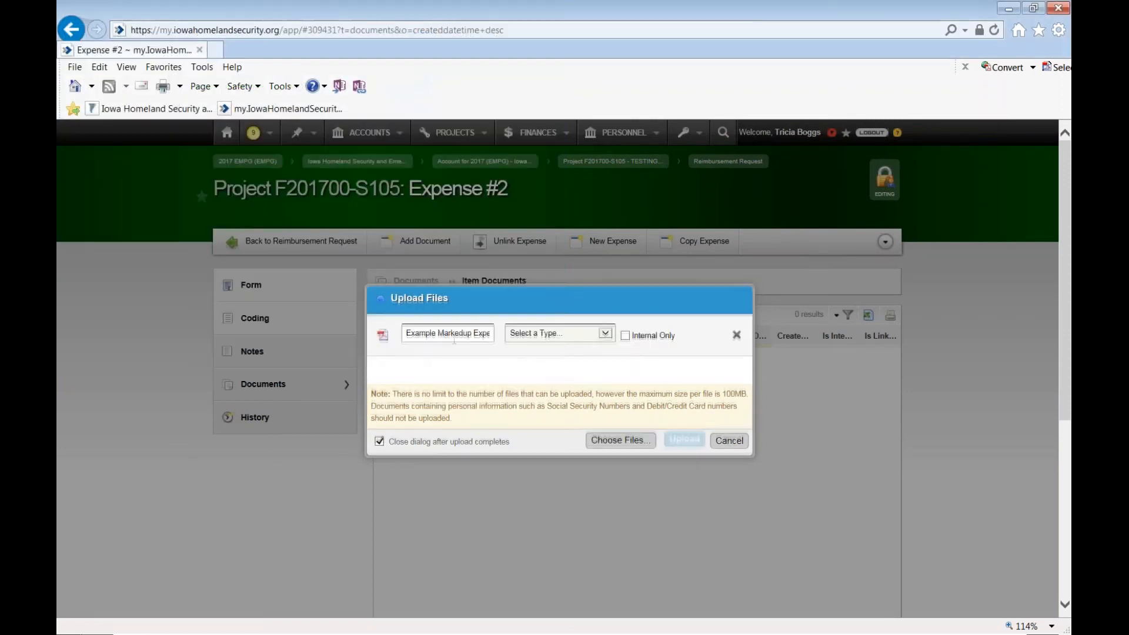
left_click(557, 335)
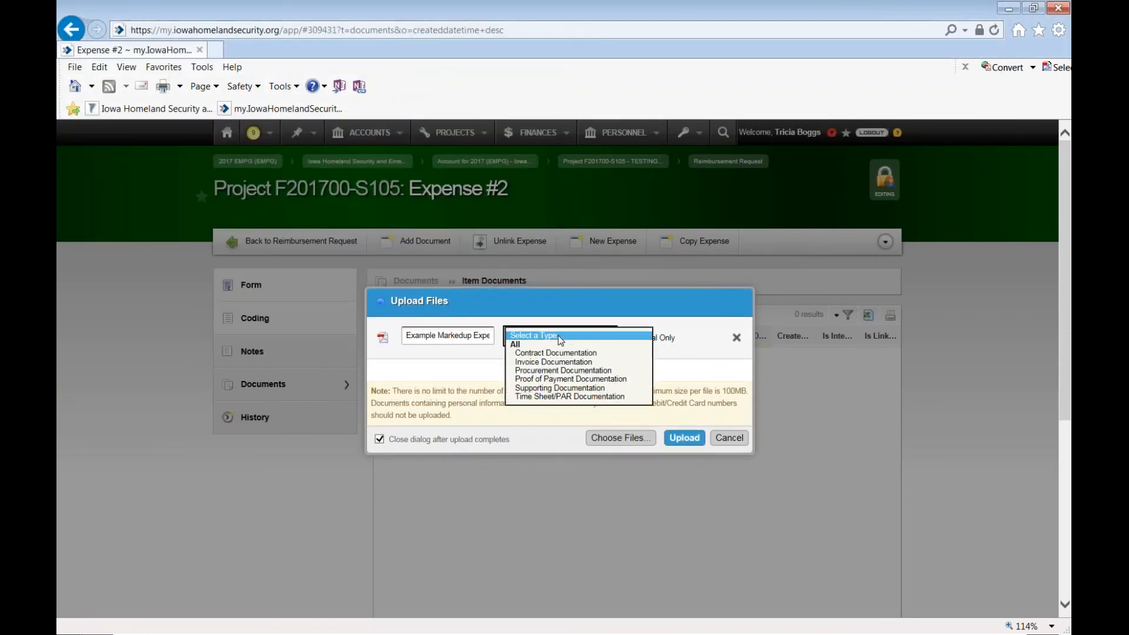
left_click(553, 388)
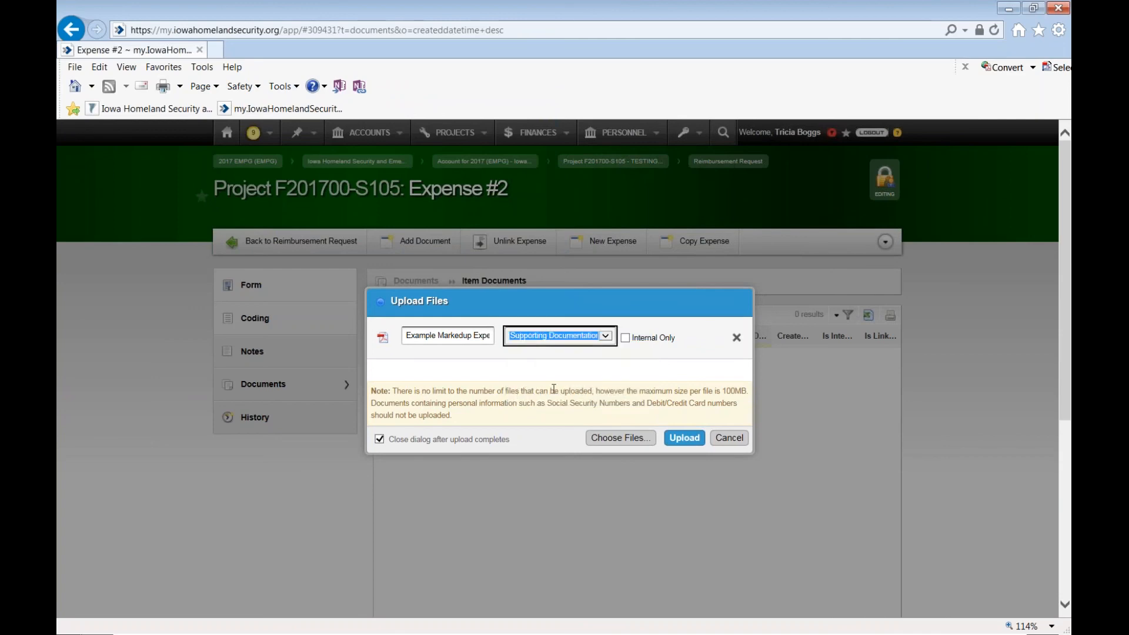
left_click(686, 439)
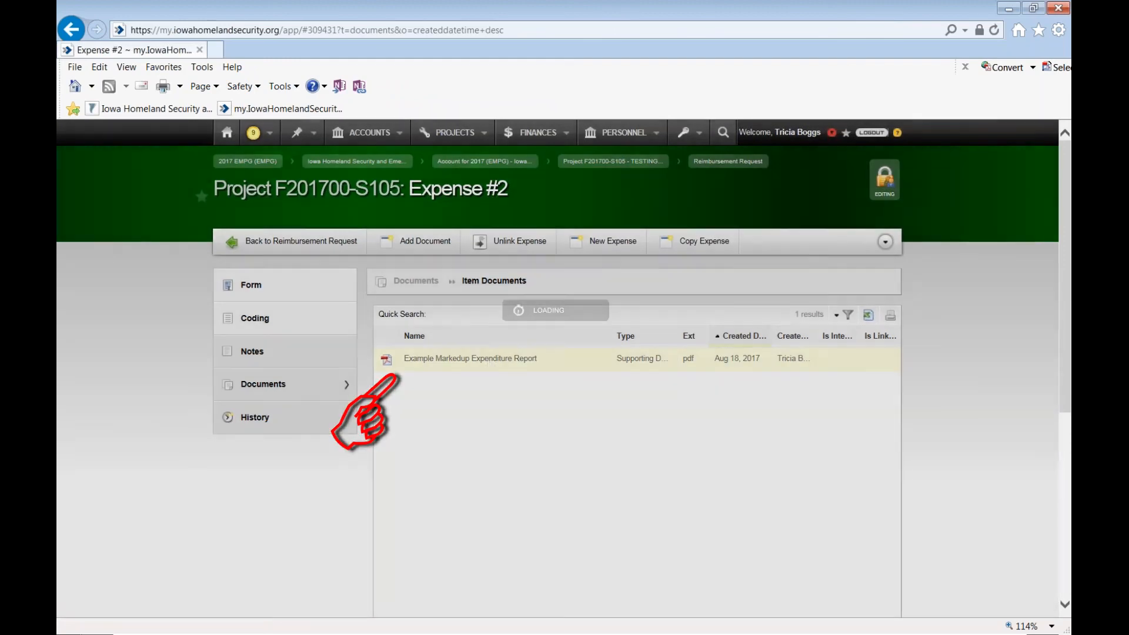
Open the uploaded expenditure report PDF to check its contents, and close it again
left_click(490, 365)
left_click(532, 456)
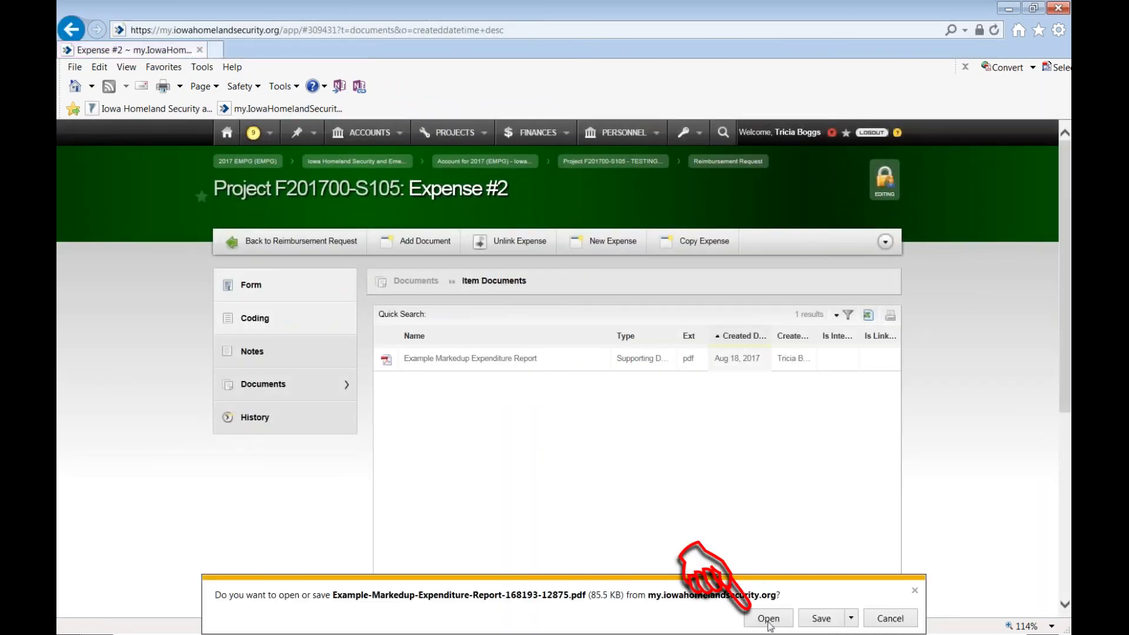
left_click(768, 619)
left_click(776, 37)
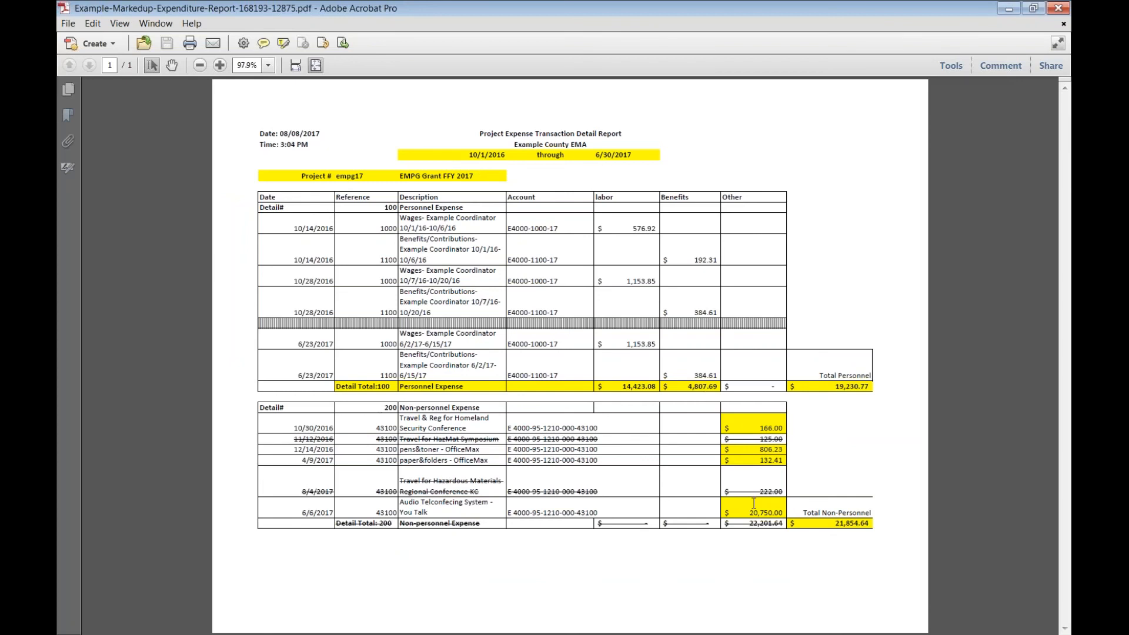
left_click(1059, 7)
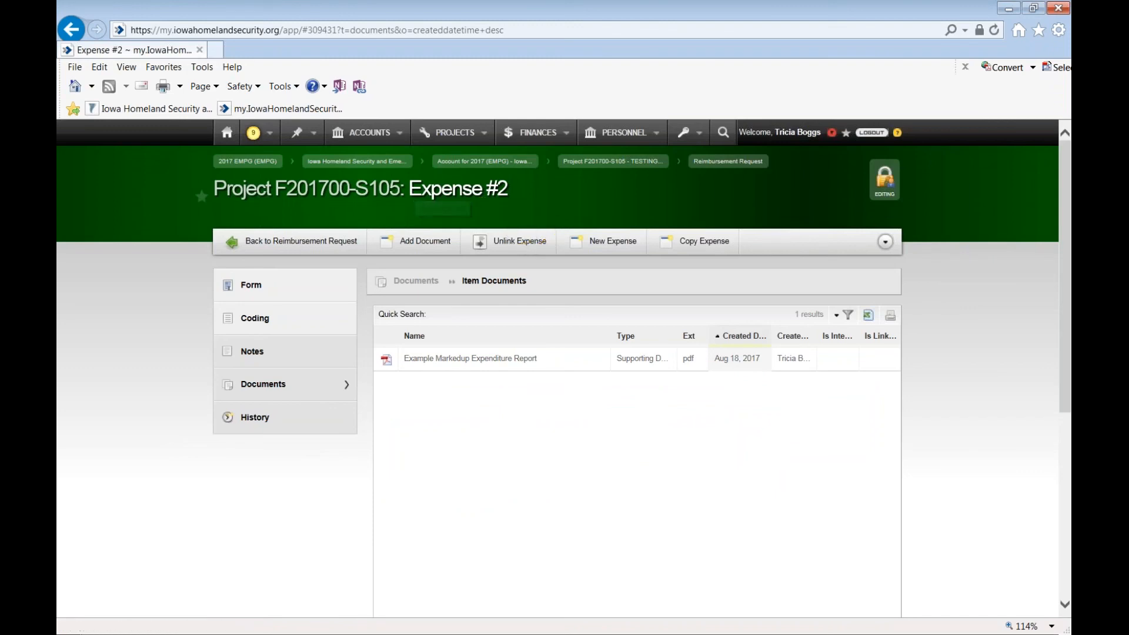
Return to the reimbursement request and advance it in the workflow without leaving a note
left_click(309, 252)
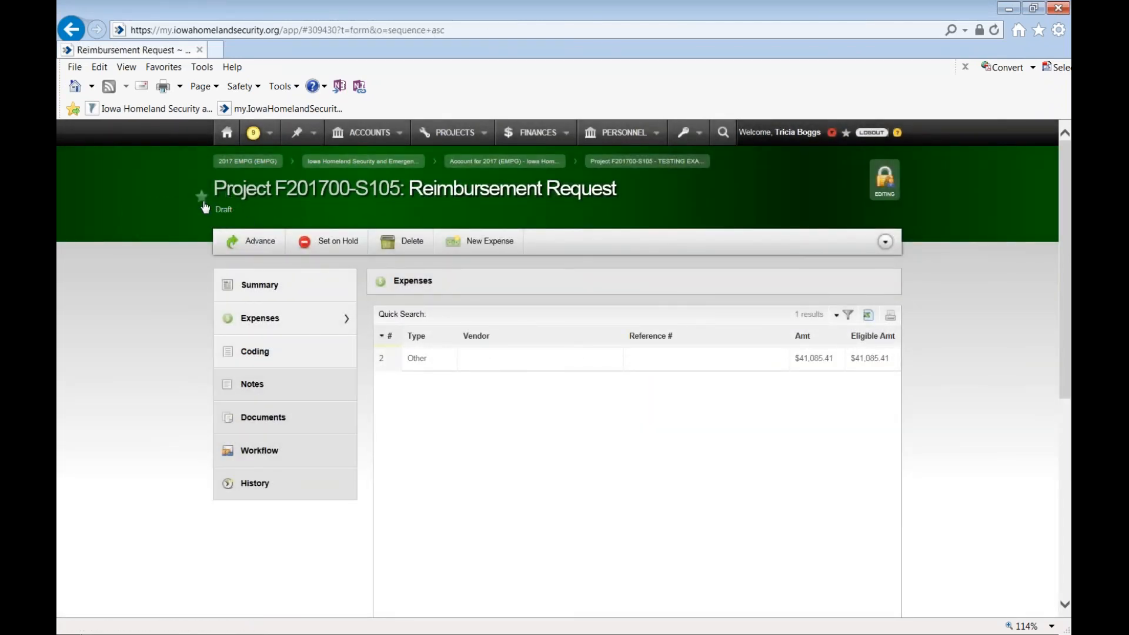
left_click(257, 249)
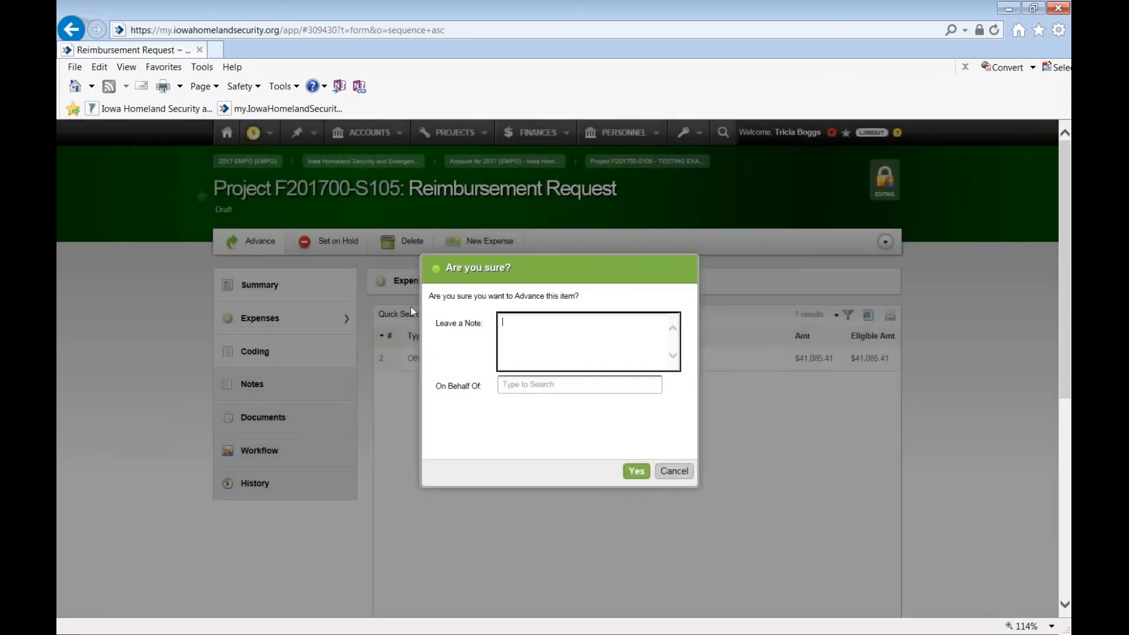
left_click(636, 471)
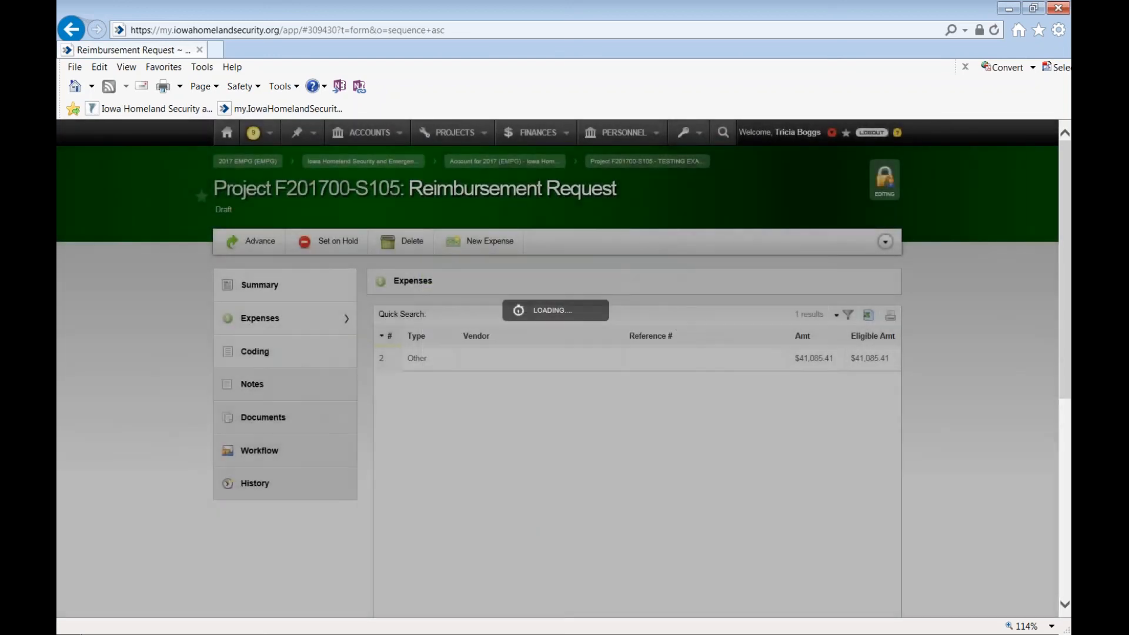